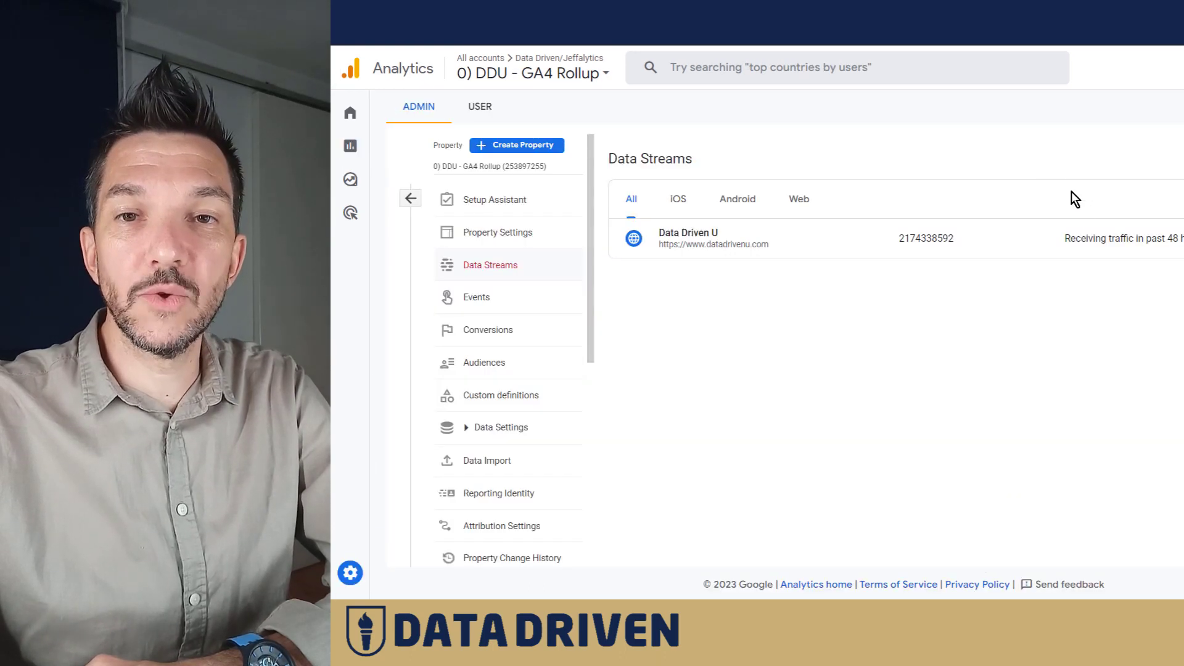
Step: Examine all enhanced measurement events enabled on the Data Driven U web stream, and close its details
click(911, 247)
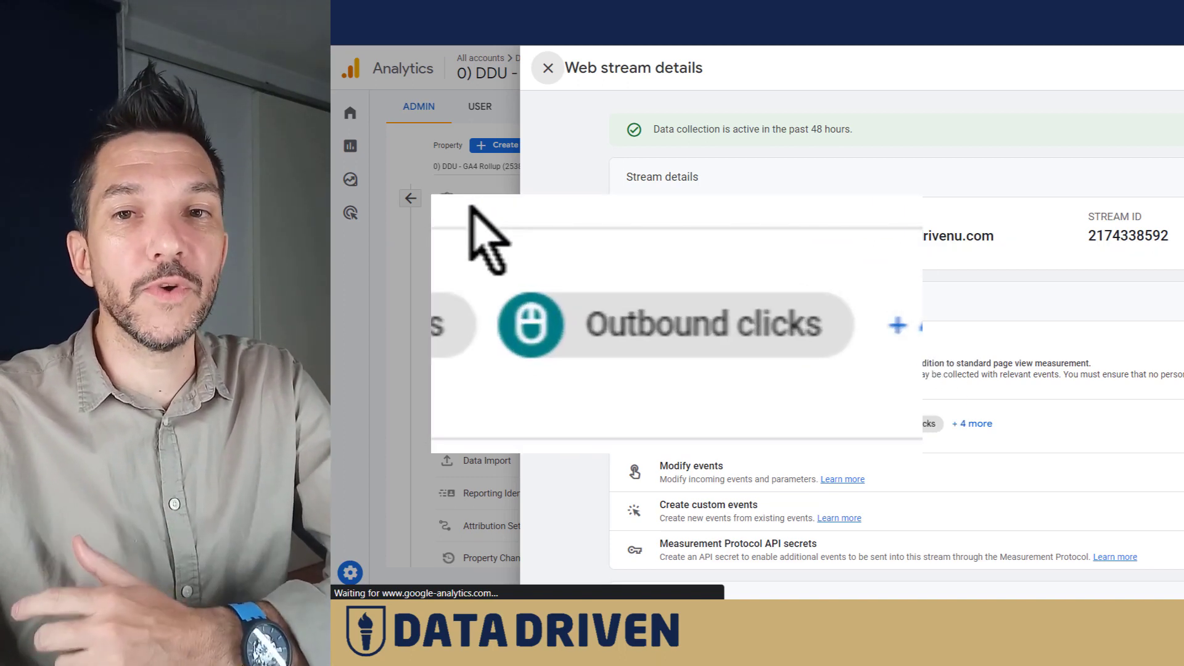
click(971, 423)
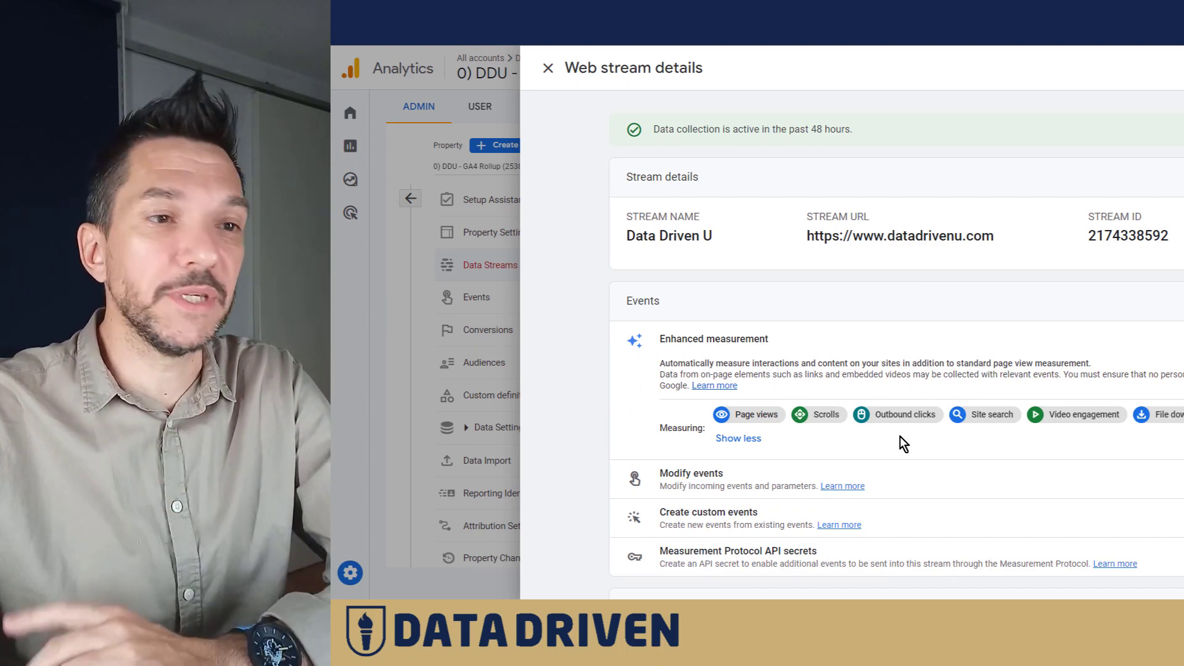
click(548, 67)
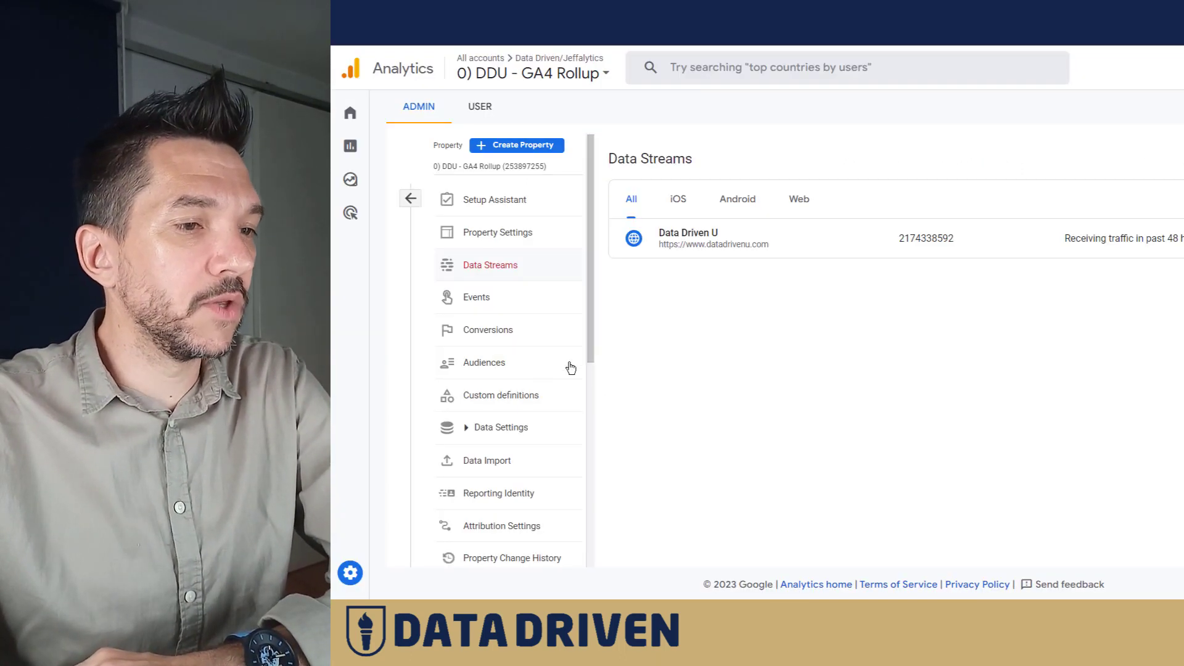
Step: Open DebugView for the Google debug device and examine the page_location parameter of the latest page_view event
scroll(523, 419, down, 5)
click(515, 400)
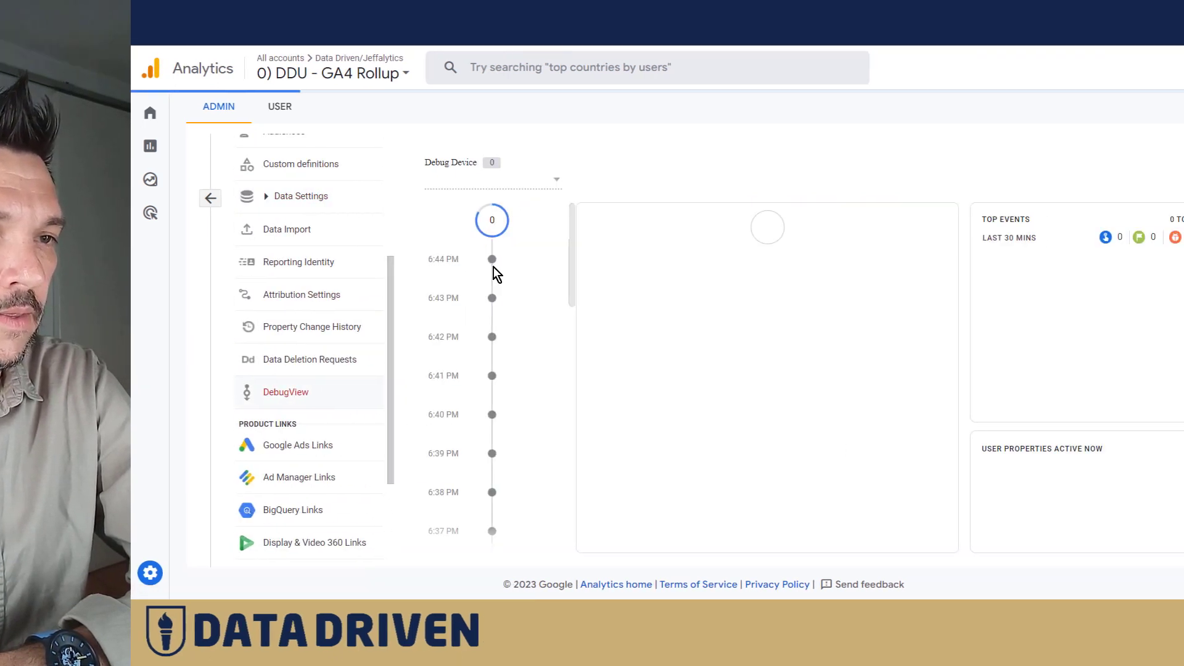
click(417, 182)
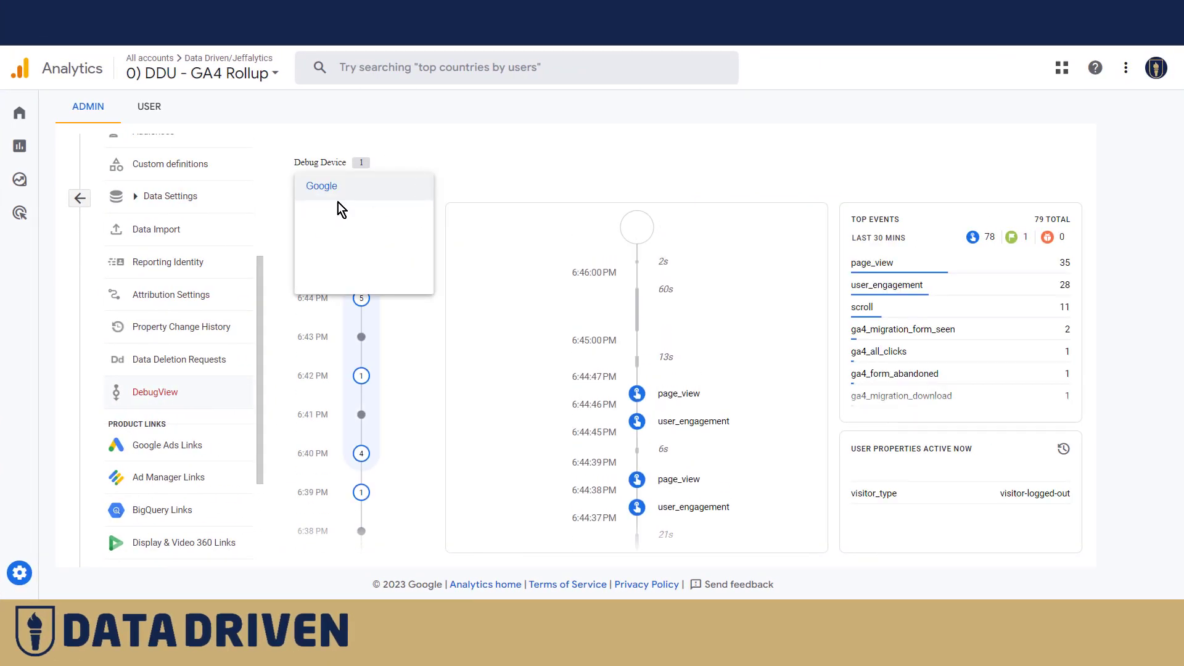
click(342, 186)
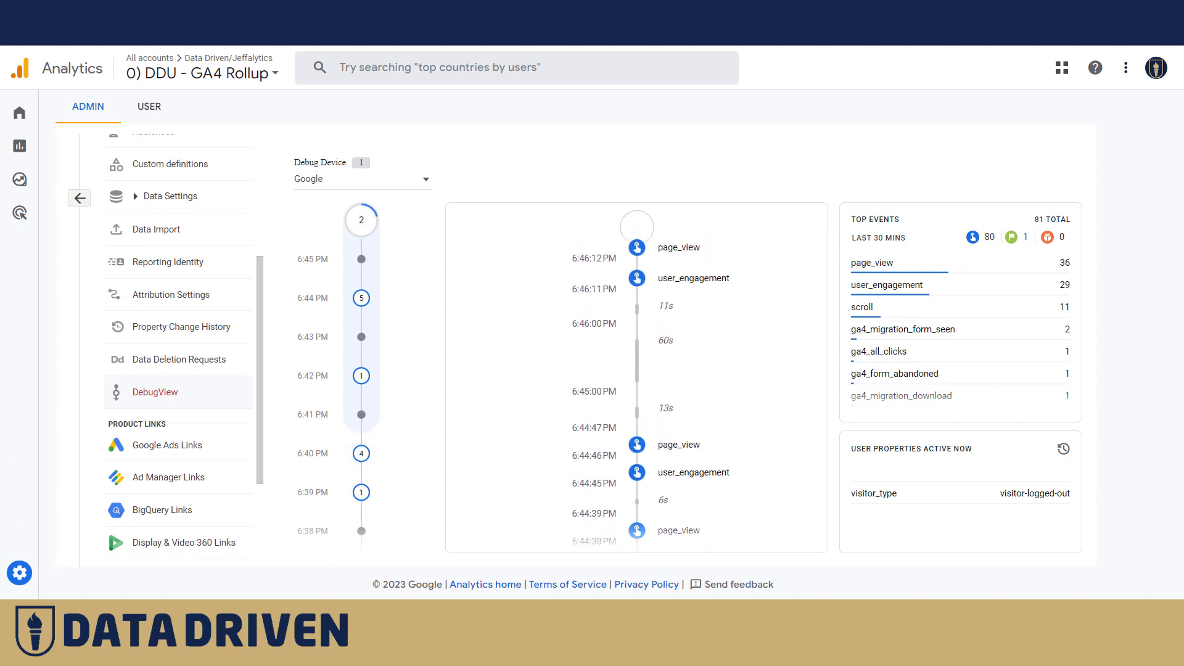
click(677, 290)
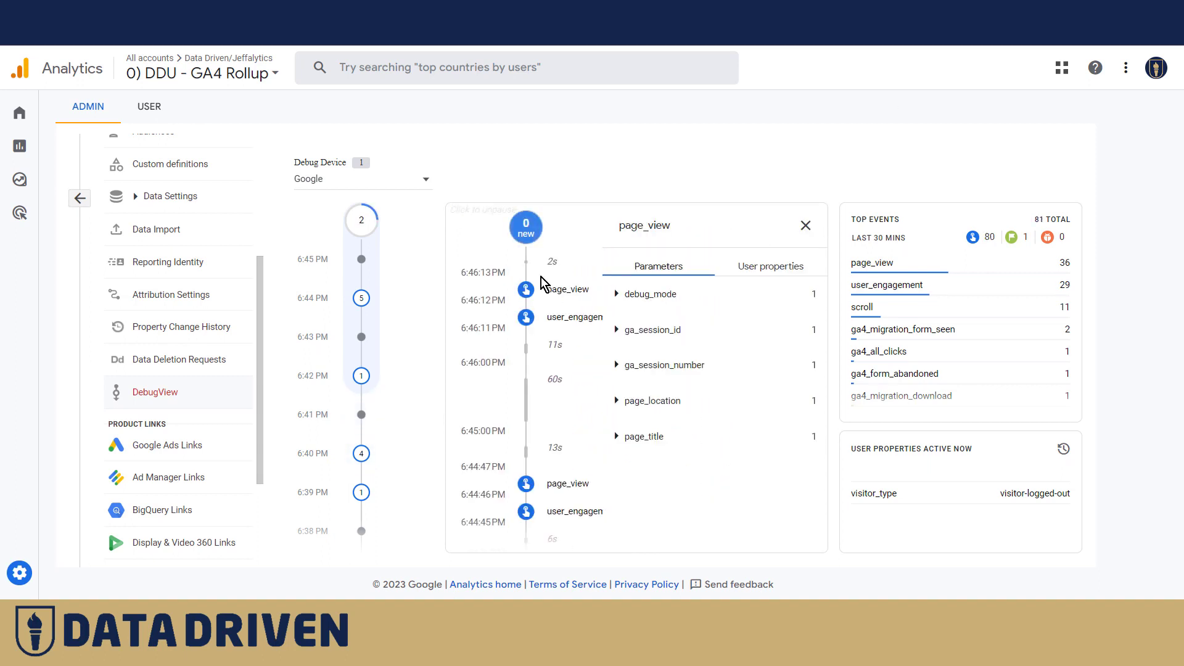
click(616, 401)
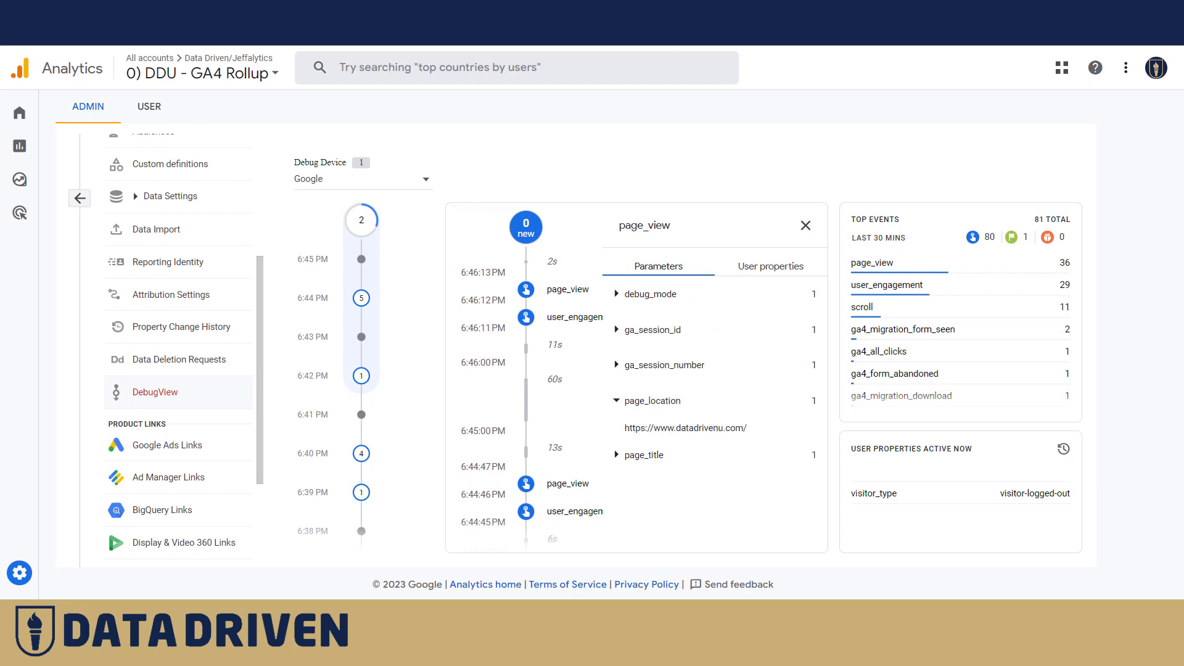
Step: Open the Blueprint cohort page from the Data Driven homepage banner and examine its page_view's page_location in DebugView
click(678, 21)
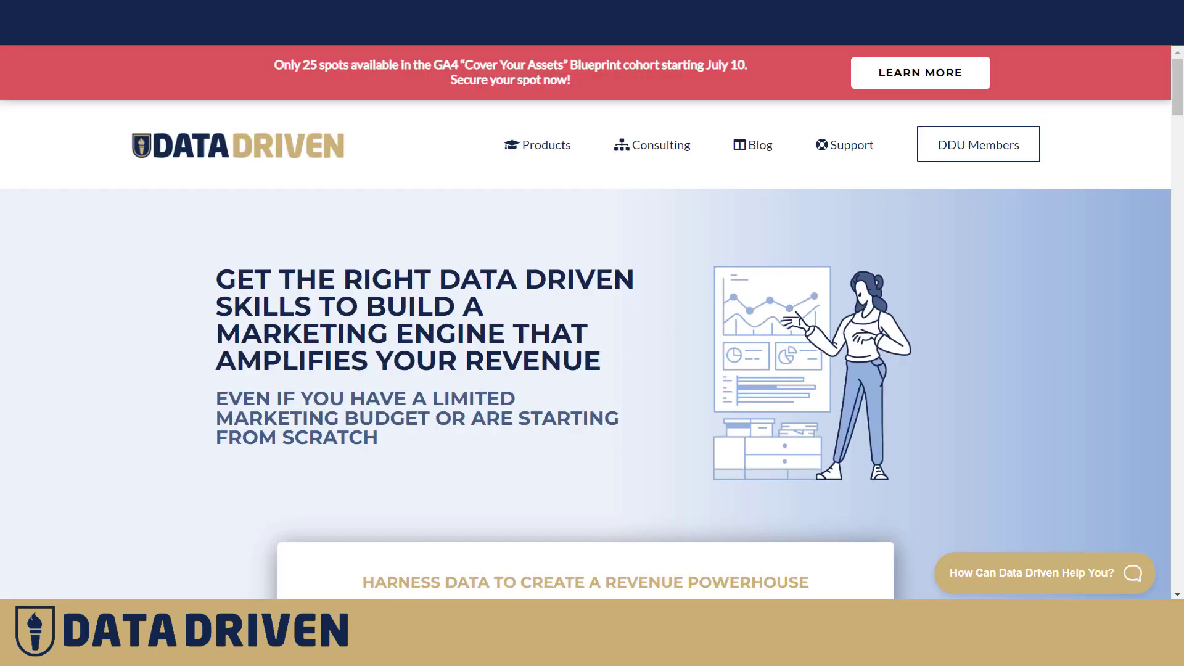
click(912, 85)
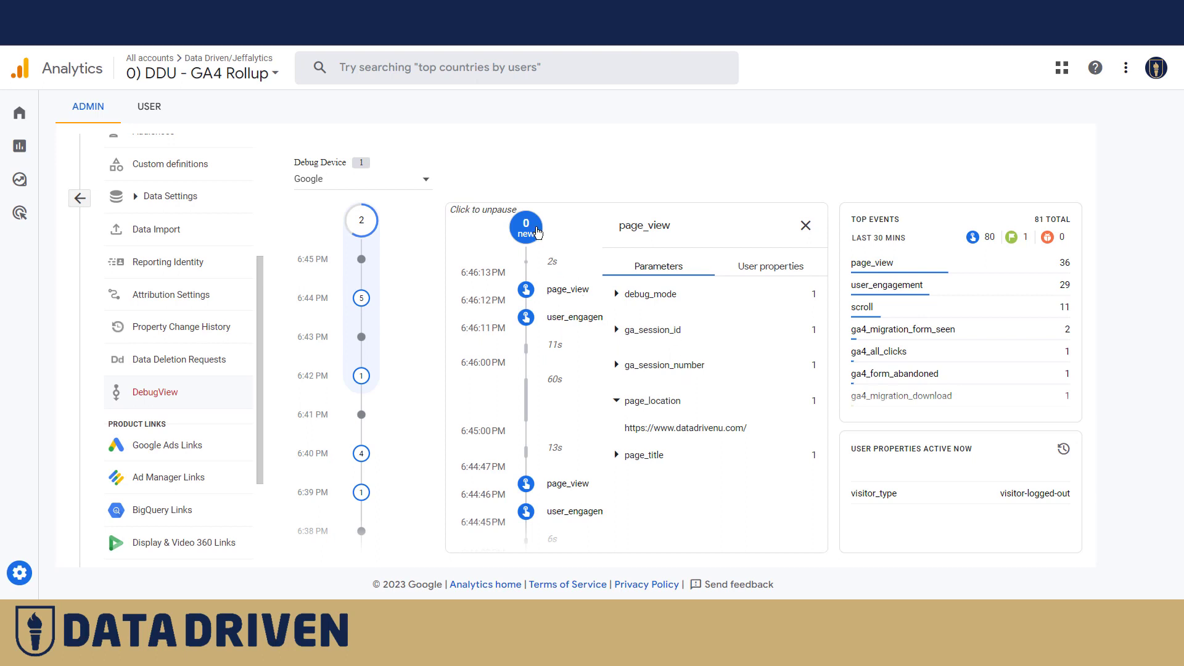
click(527, 238)
click(526, 229)
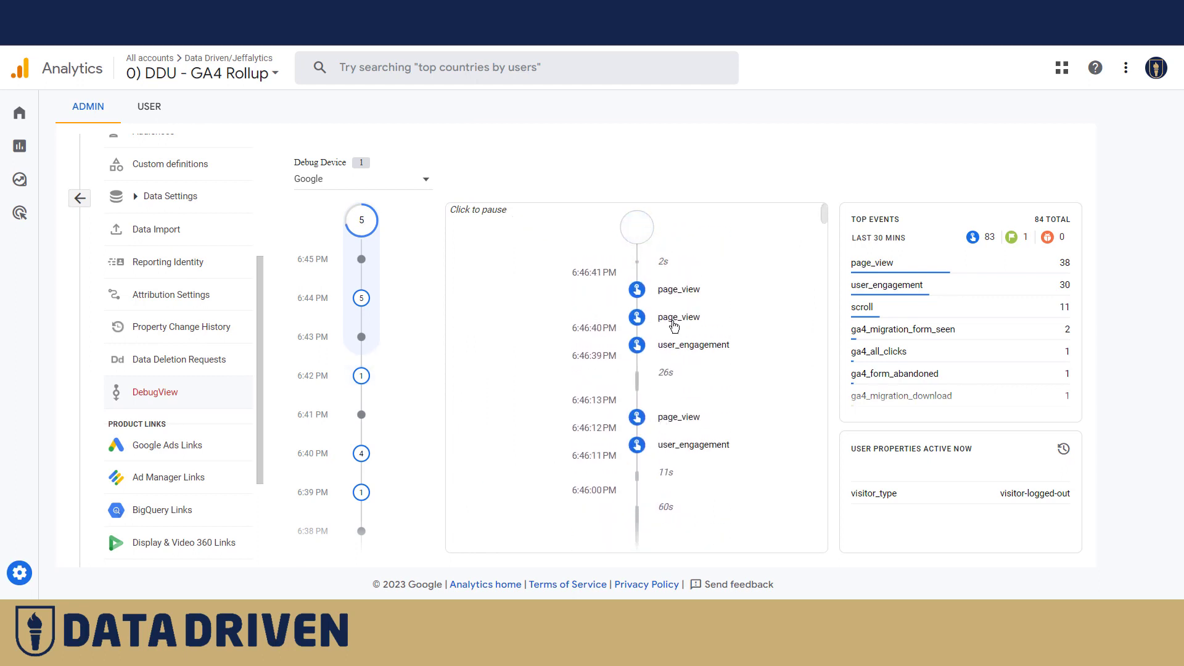
drag(674, 325, 658, 318)
click(653, 437)
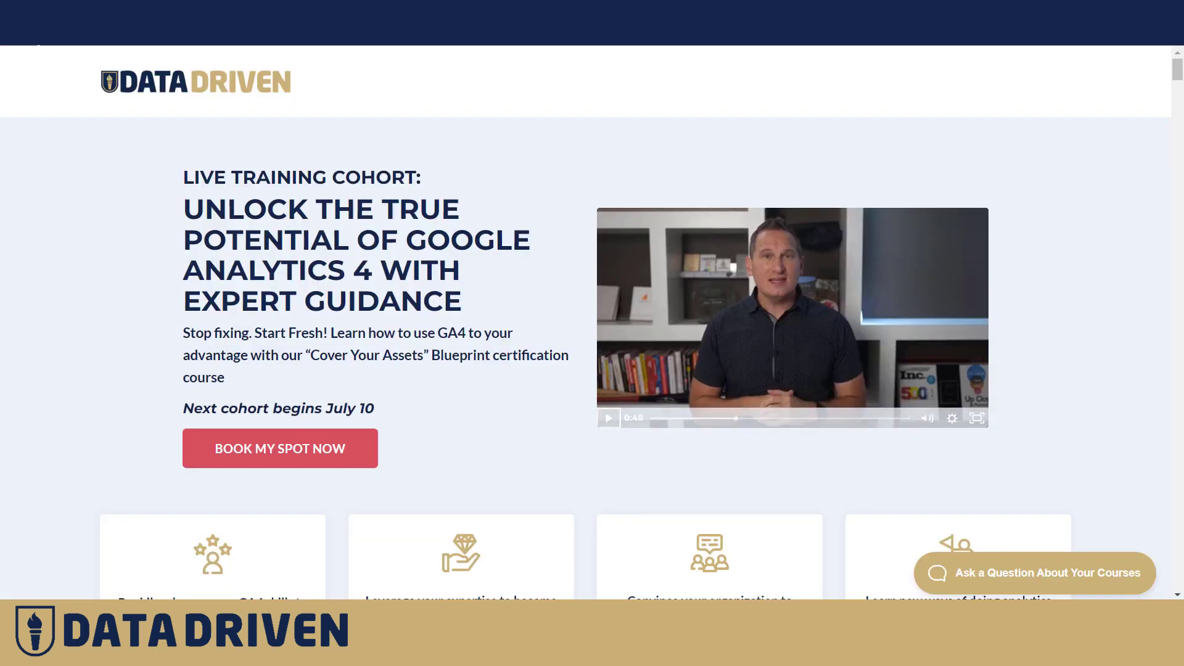
Step: Return to the Data Driven homepage from the cohort page and open the 80% off toolbox offer
click(123, 80)
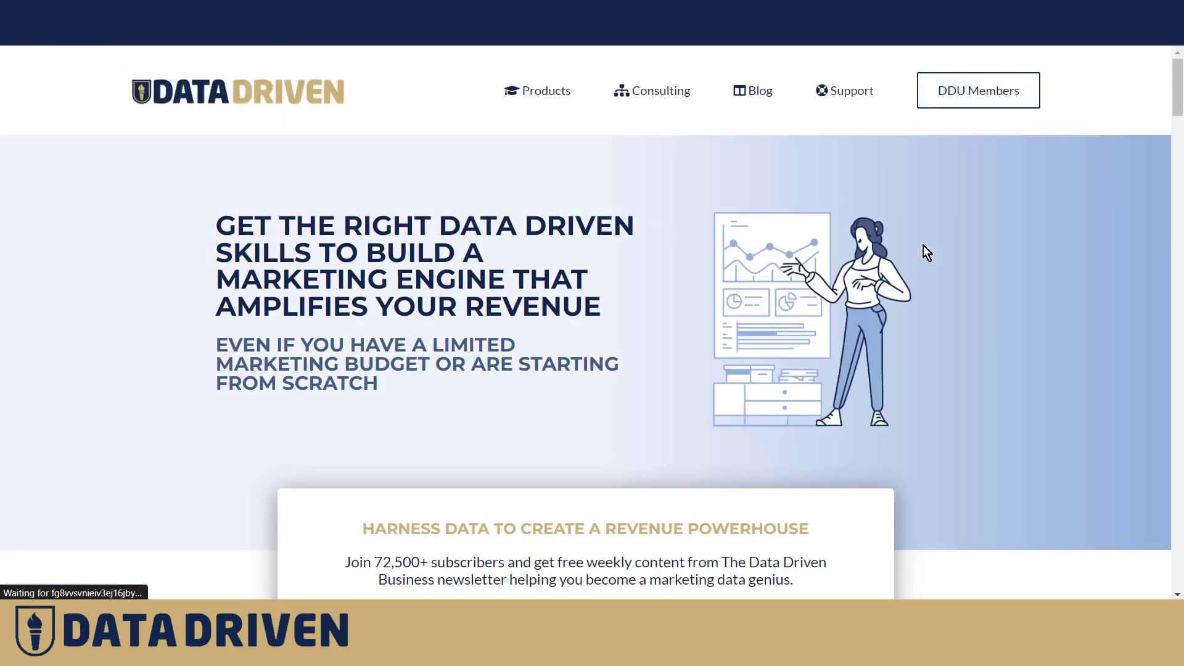
scroll(697, 278, down, 5)
scroll(693, 279, down, 15)
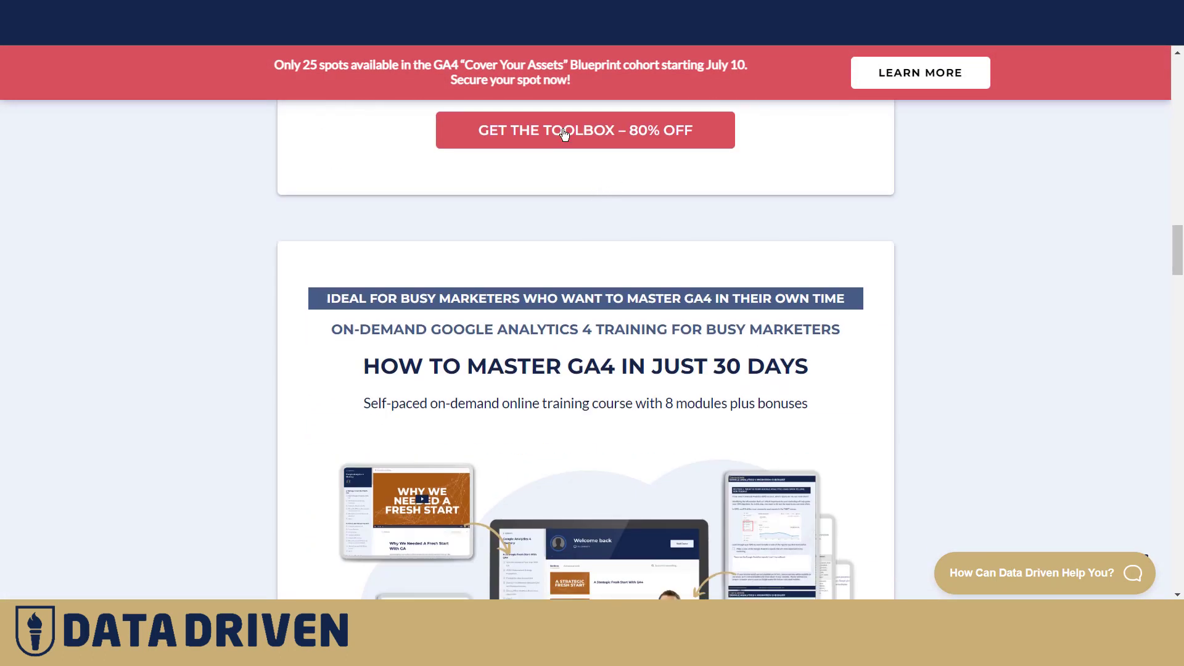
click(624, 140)
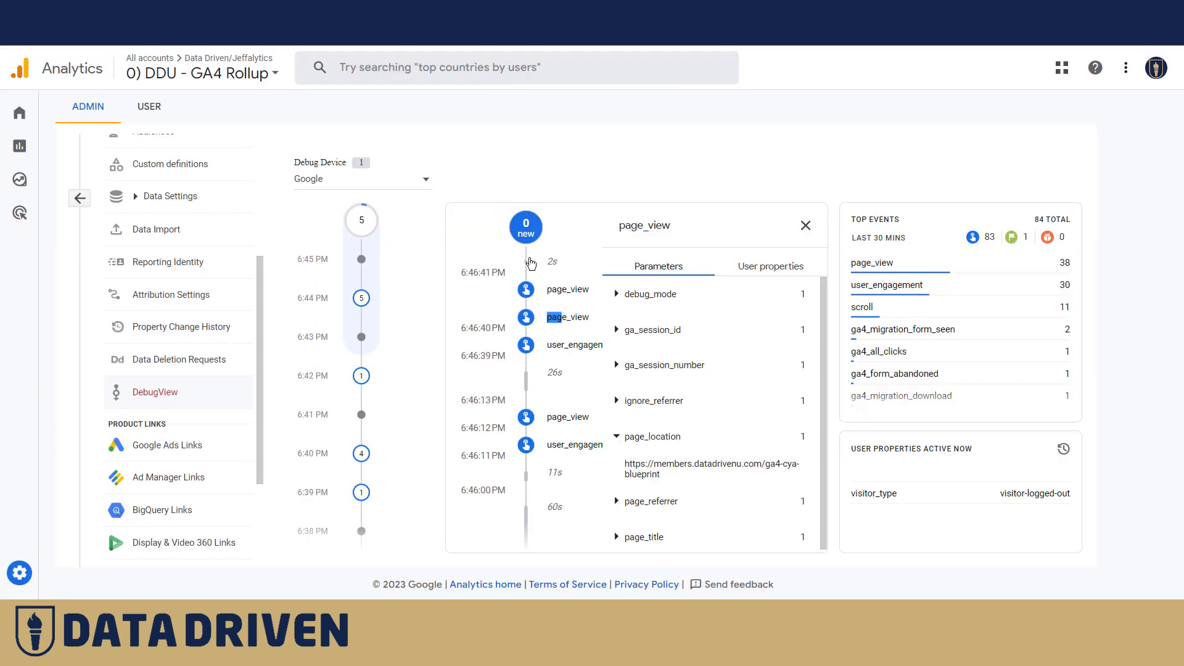
Step: Resume the DebugView stream and examine the page_location of the page_view recorded for the homepage visit
click(525, 237)
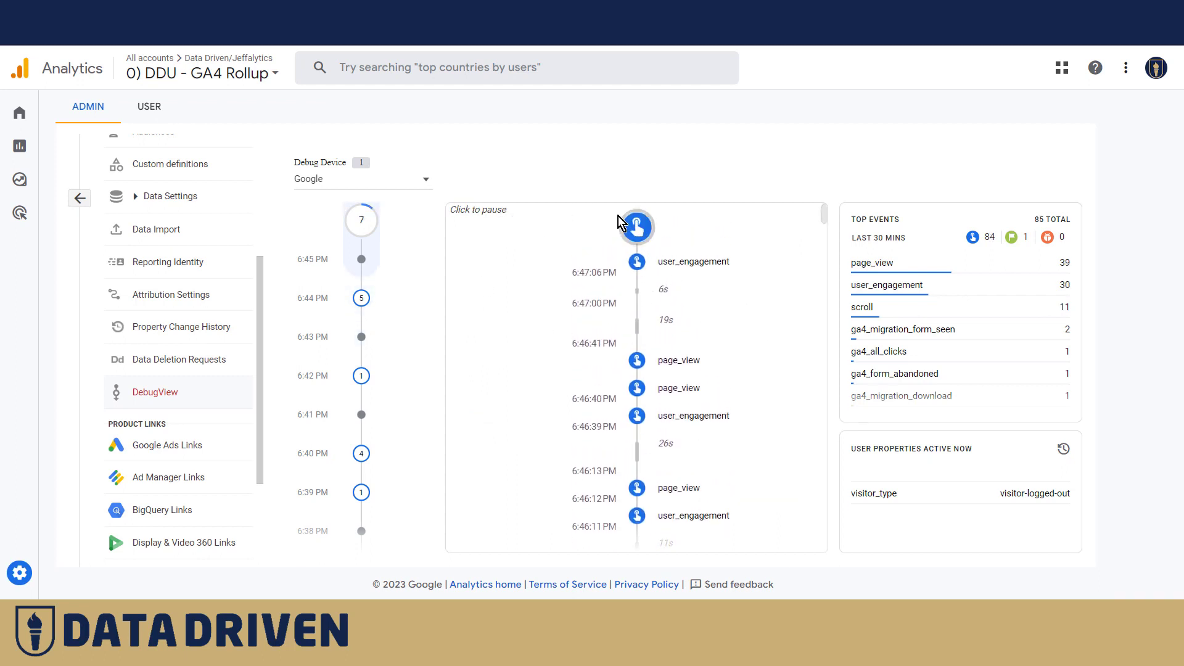
click(679, 290)
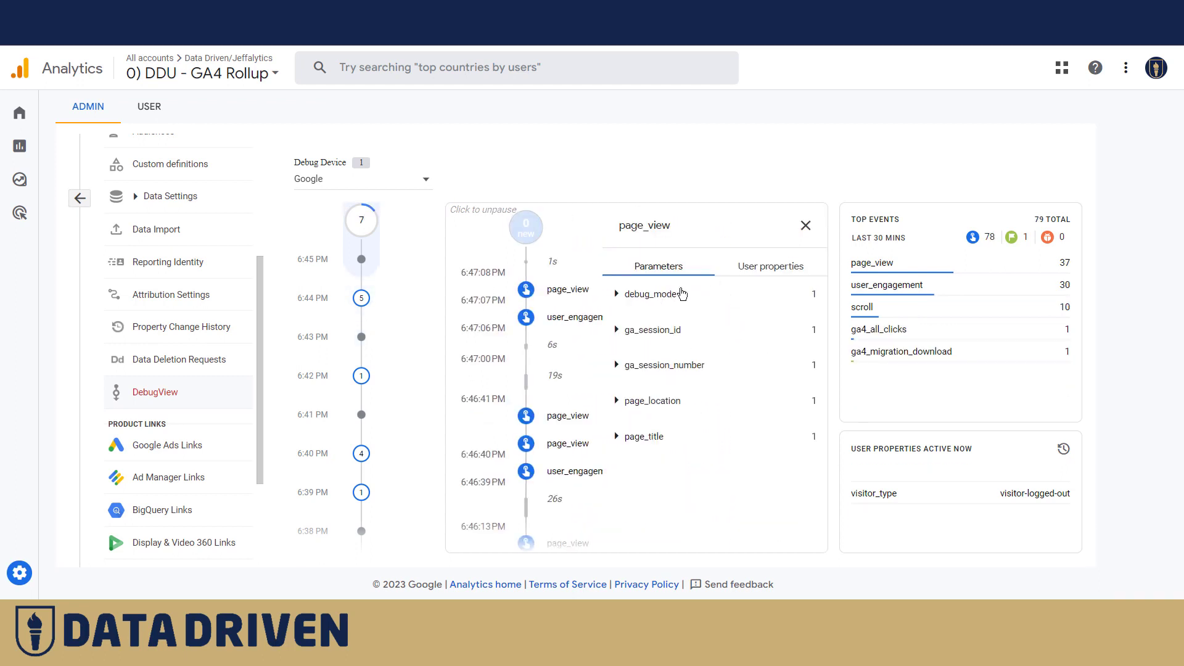
click(617, 401)
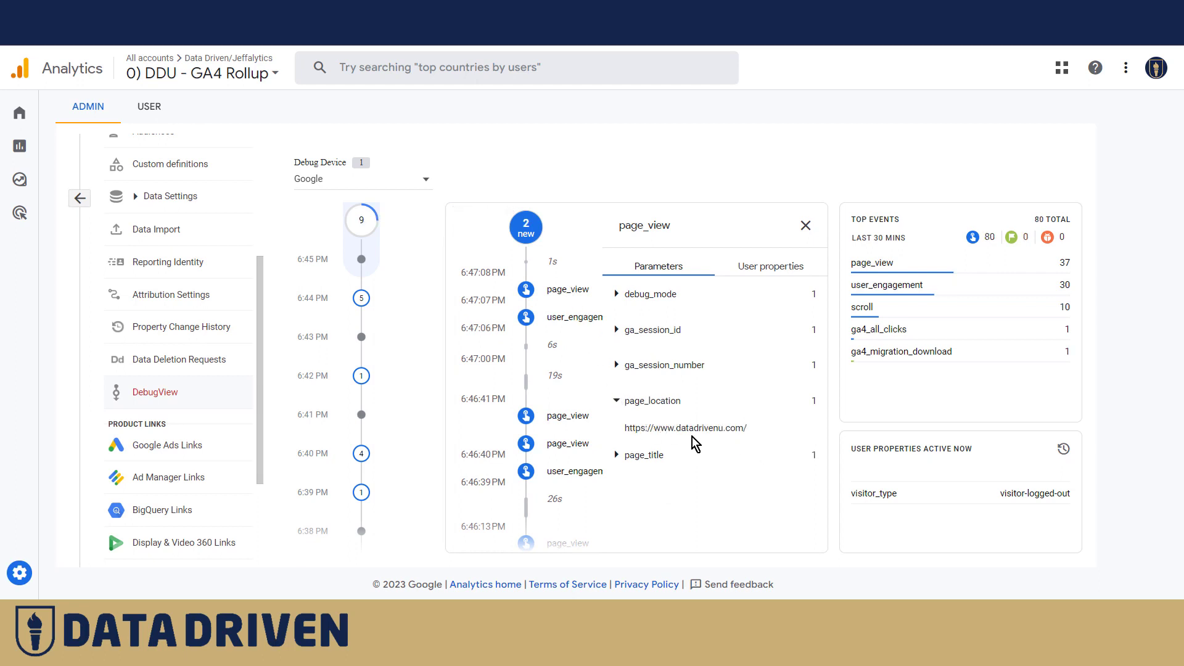
Step: Resume the DebugView stream again and examine the page_location of the toolbox page's page_view event
click(525, 227)
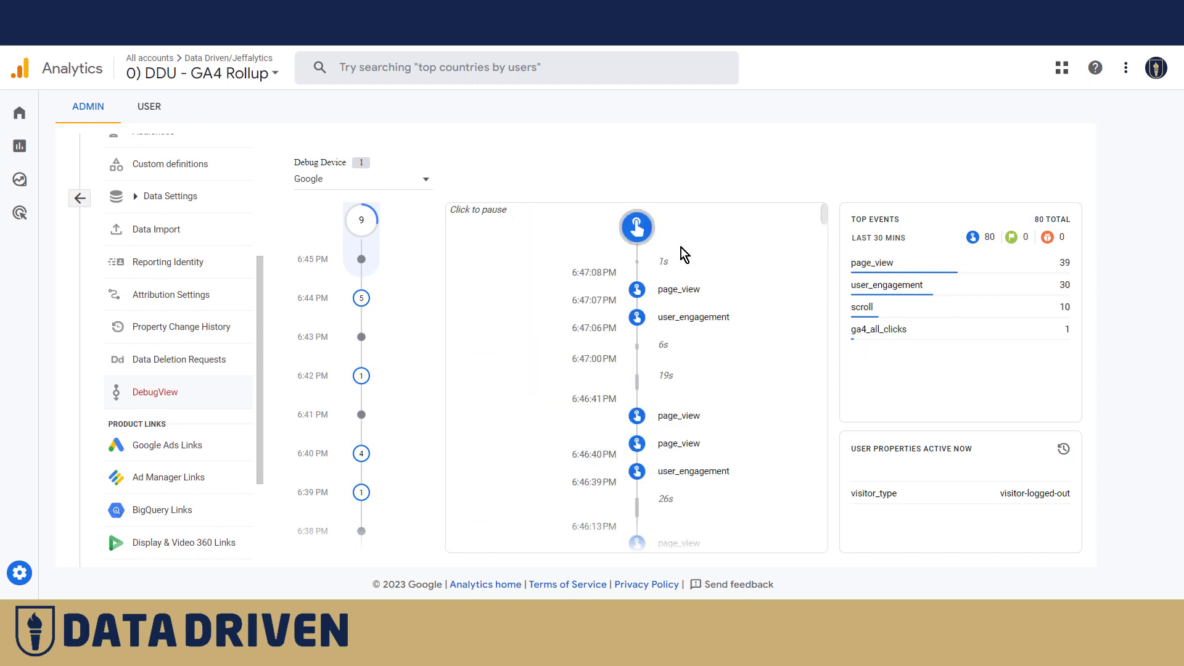
click(678, 288)
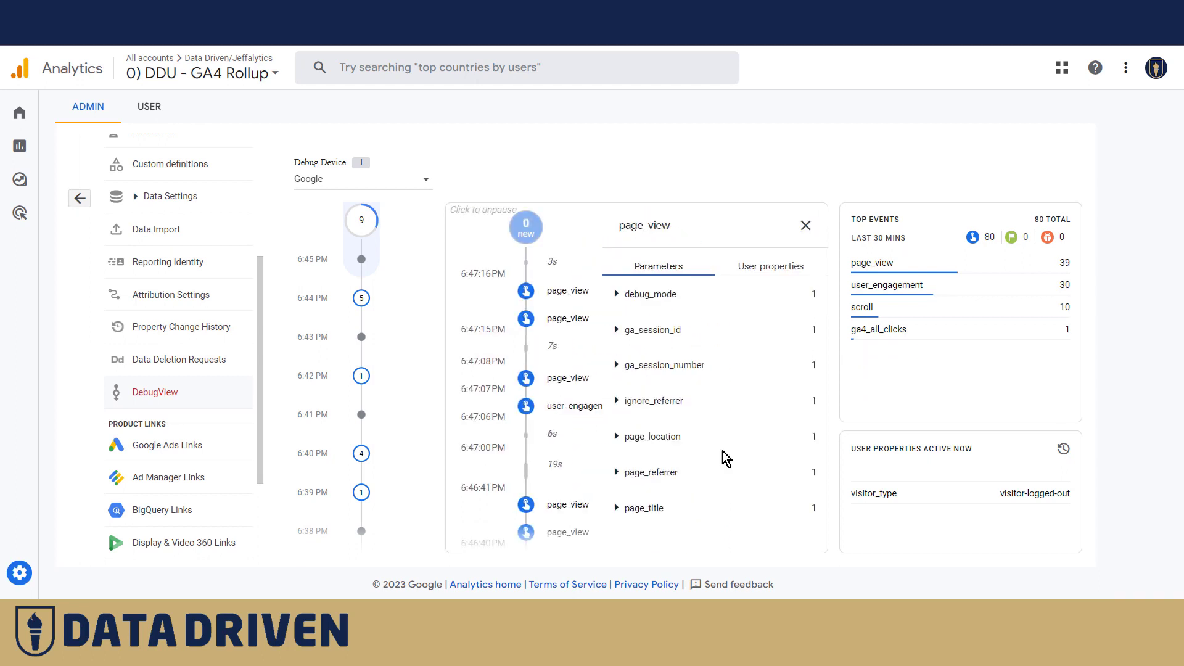
click(617, 436)
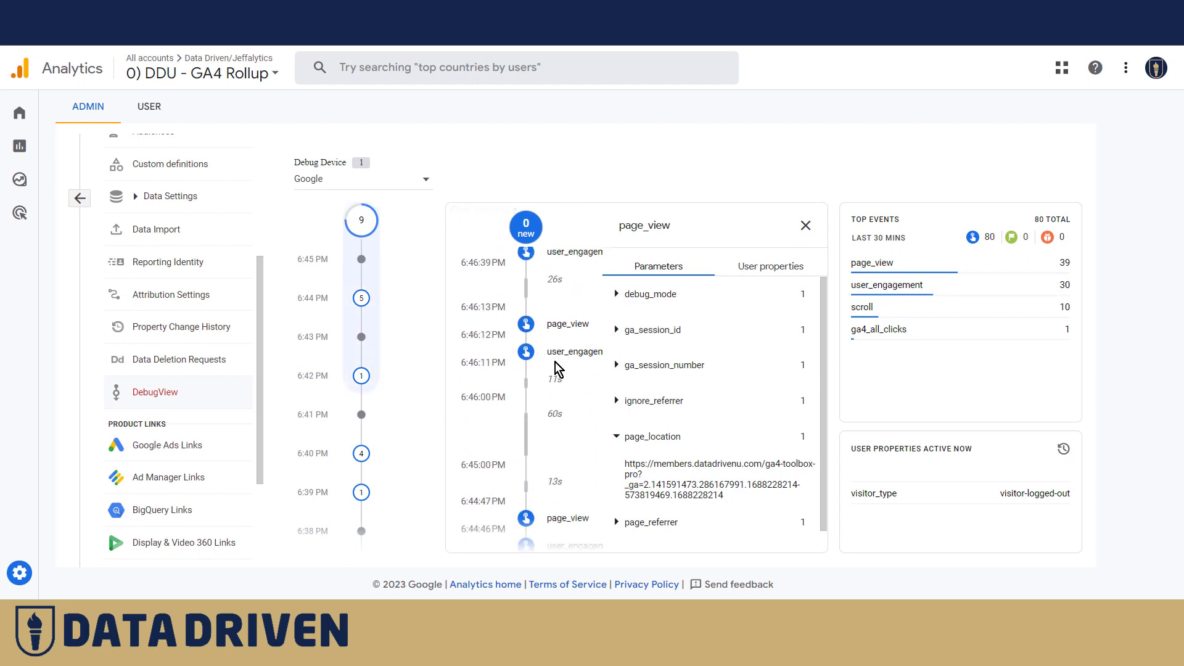
click(510, 285)
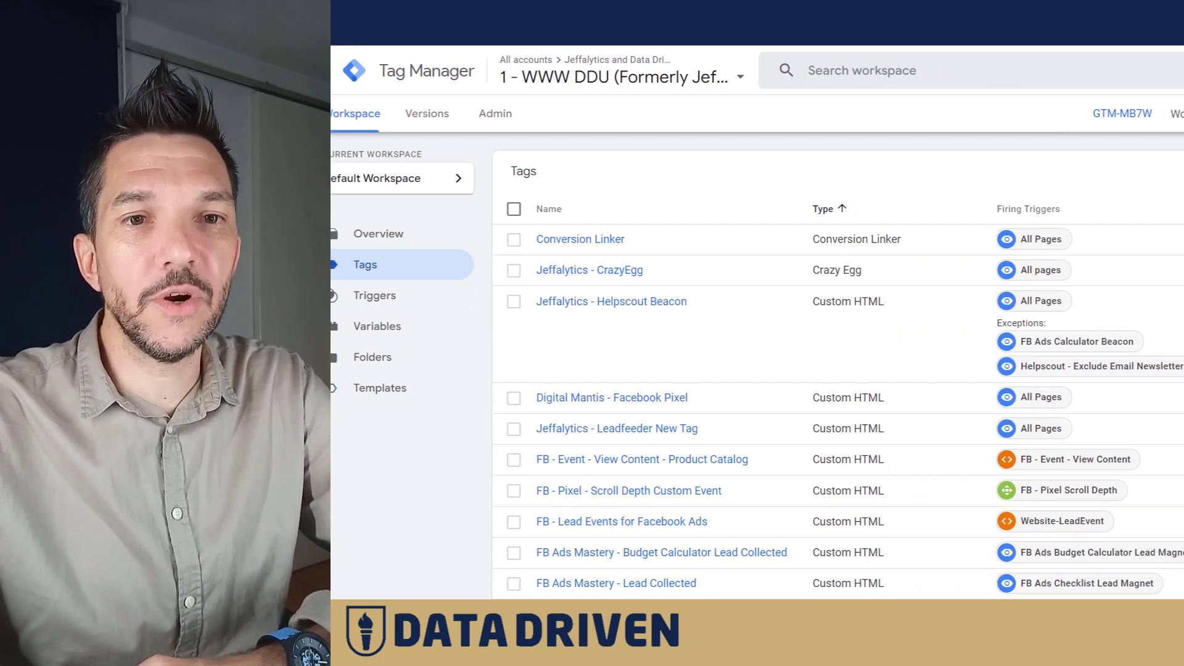
Step: In Tag Manager, create a tag named "ga4 all clicks" with the type Google Analytics: GA4 Event
click(1154, 180)
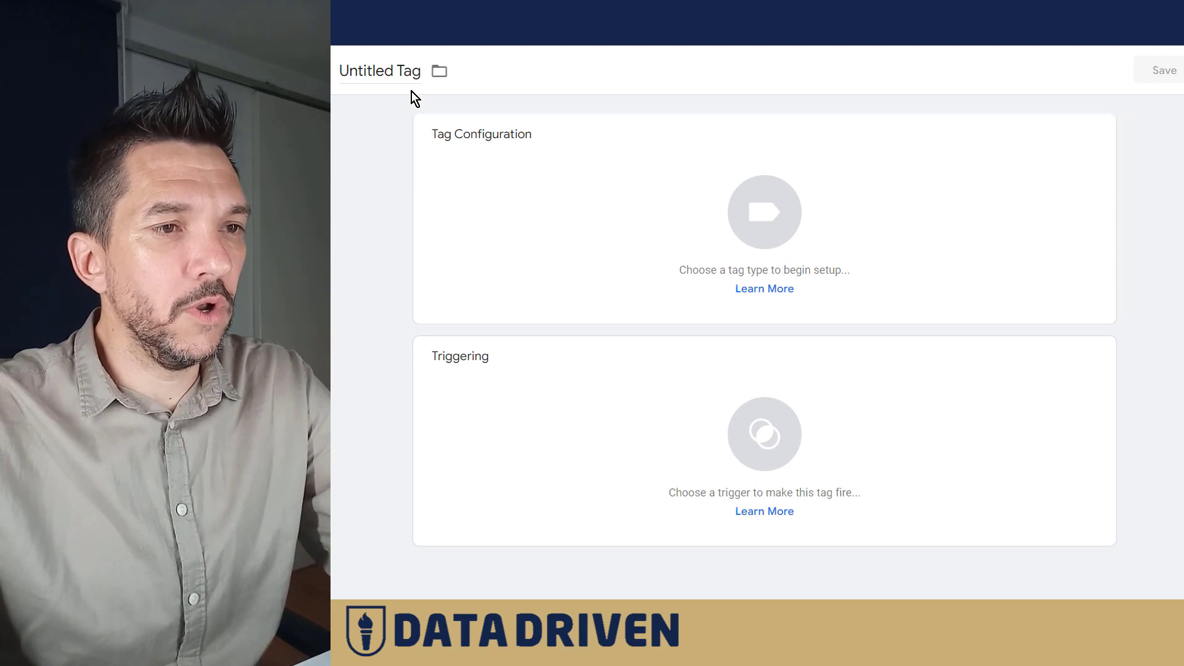
drag(421, 71, 338, 70)
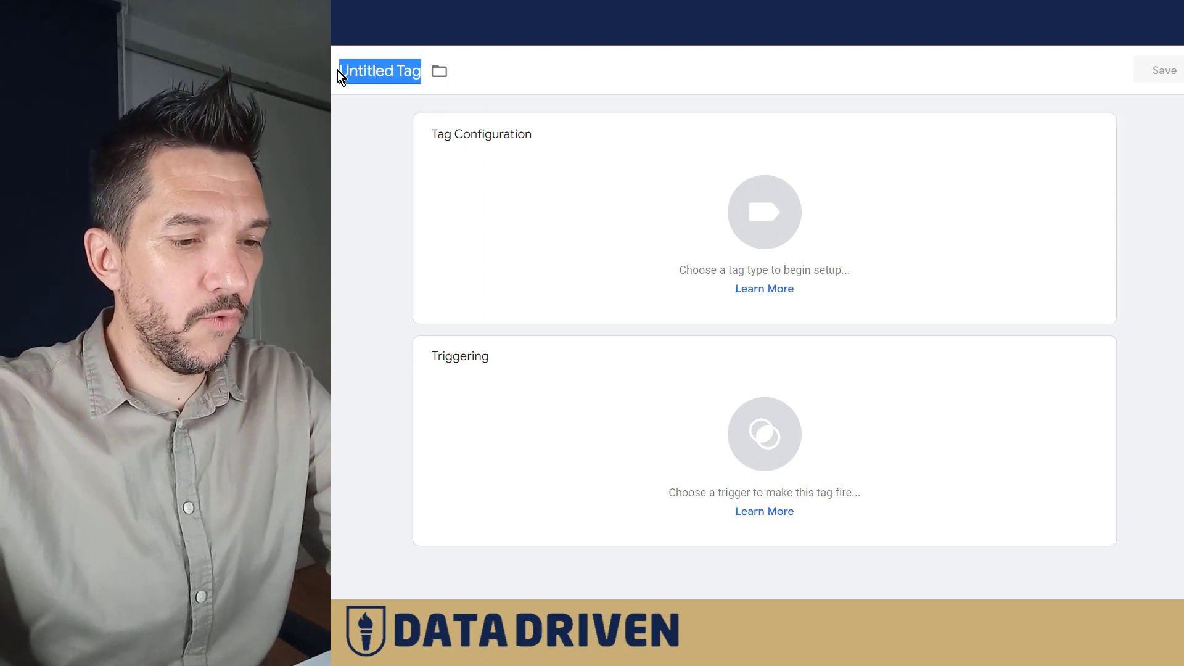
text(ga4 all clicks)
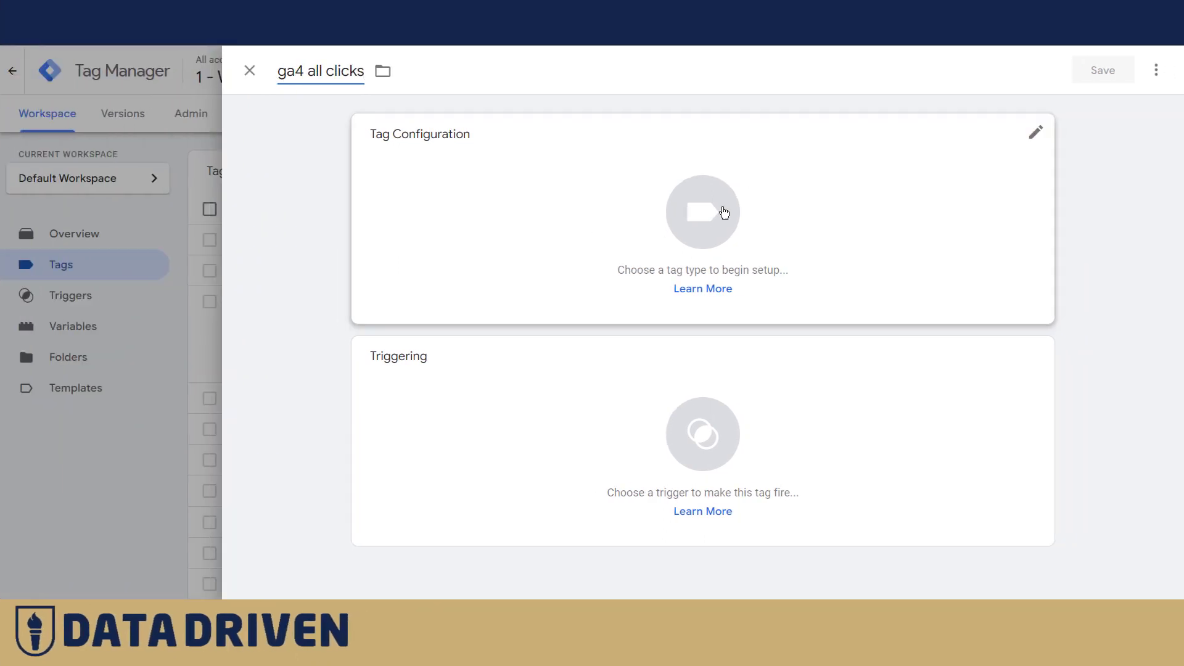
click(1033, 134)
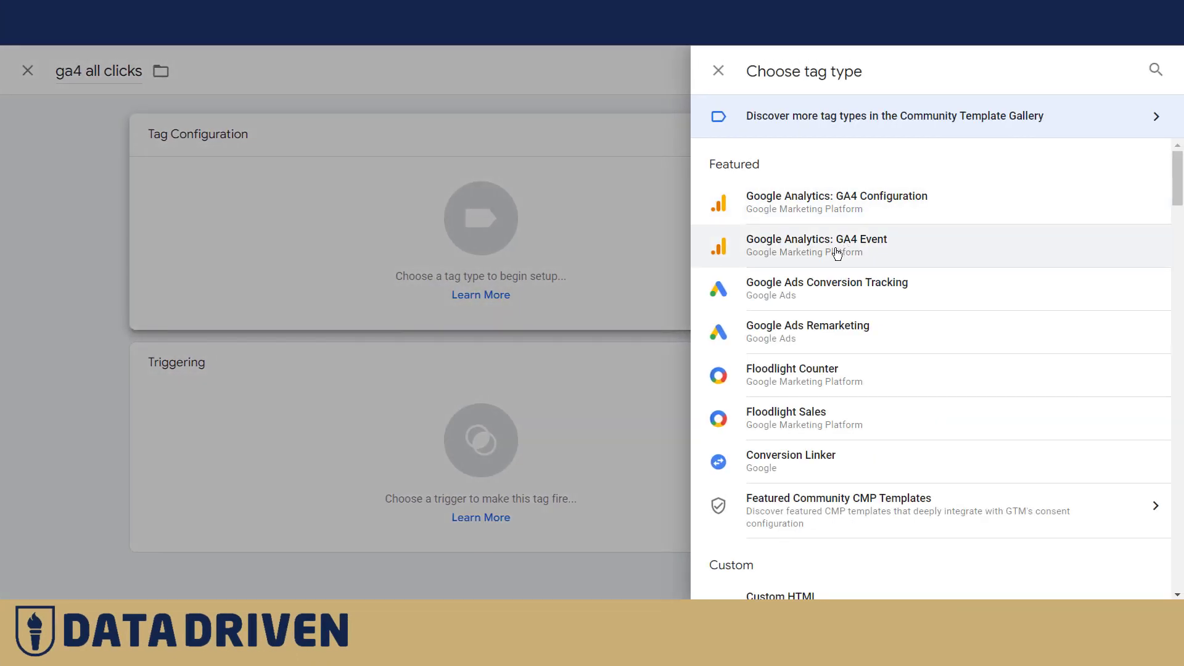
click(837, 246)
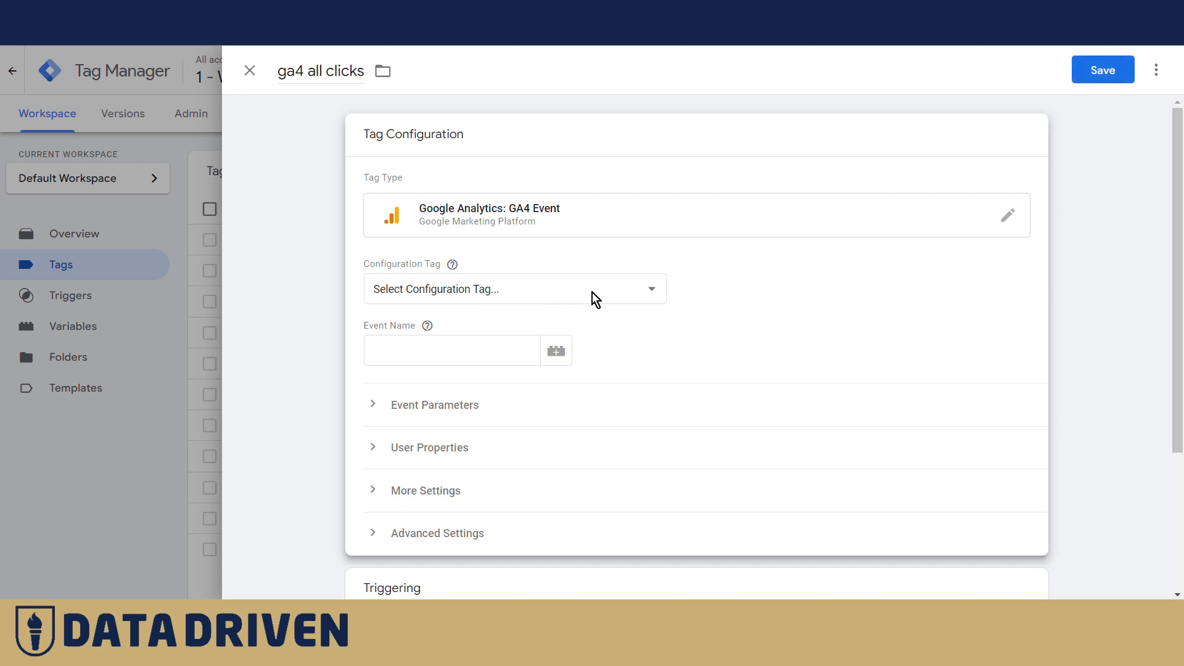
Step: Set the configuration tag to GA4 - Roll Up - DDU (WWW) and the event name to ga4_all_clicks_event
click(592, 292)
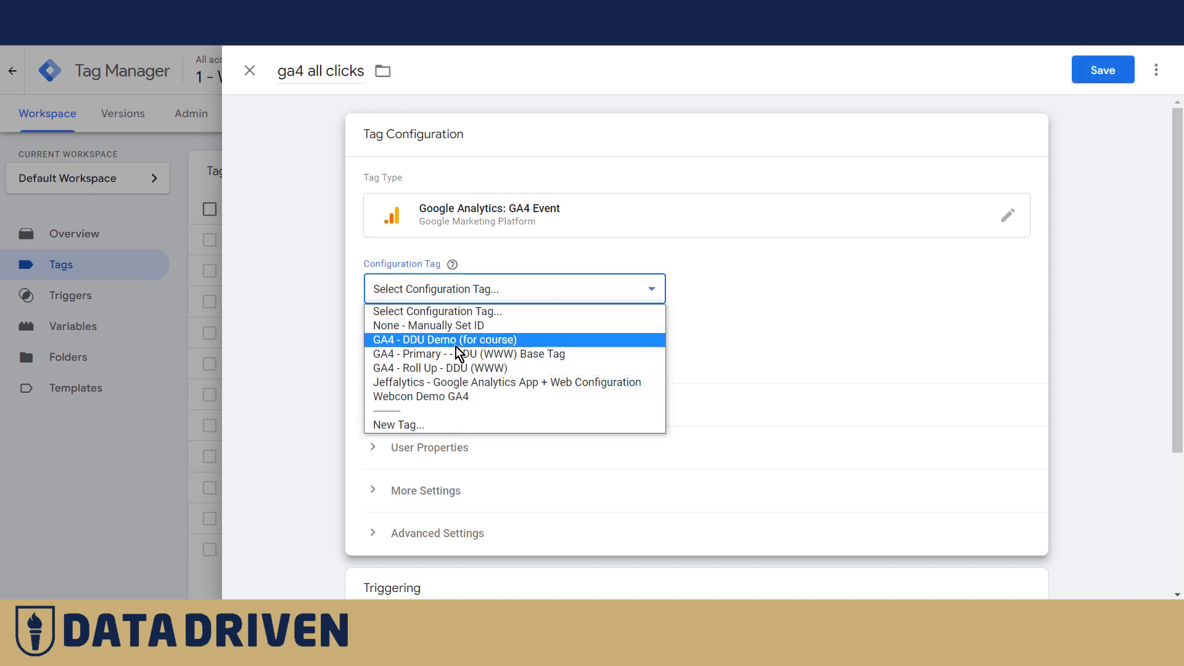
click(442, 369)
click(430, 350)
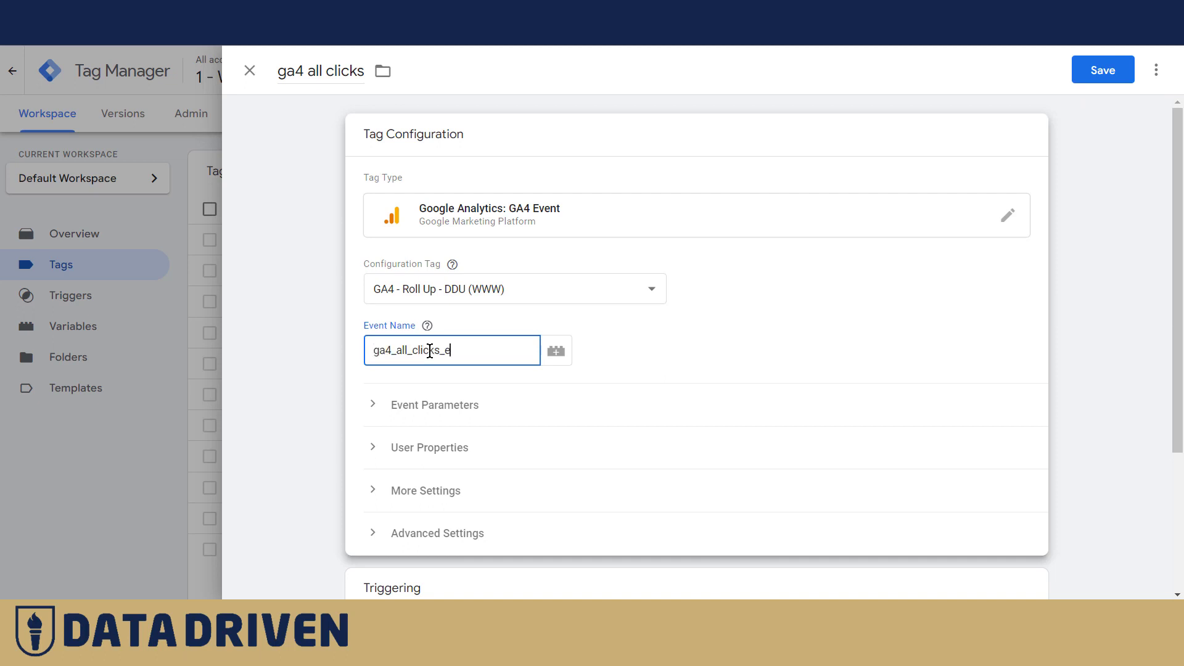
Step: Add an event parameter named click_text with the value {{Click Text}} to the tag
click(373, 404)
click(424, 460)
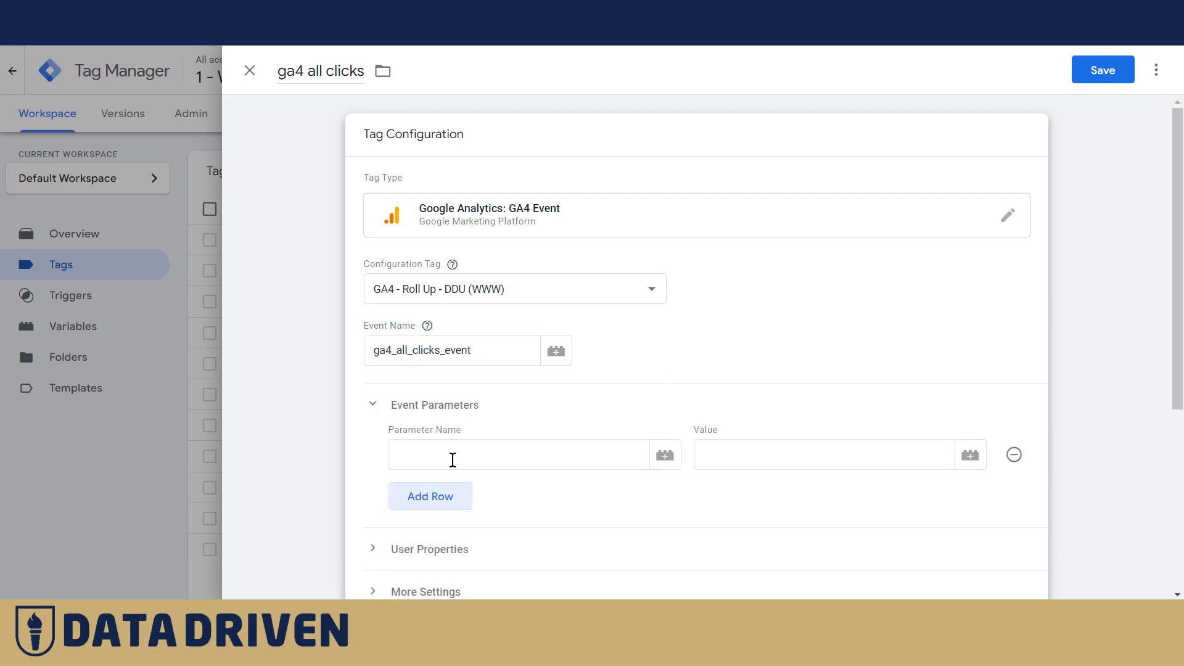
click(439, 456)
text(click_text)
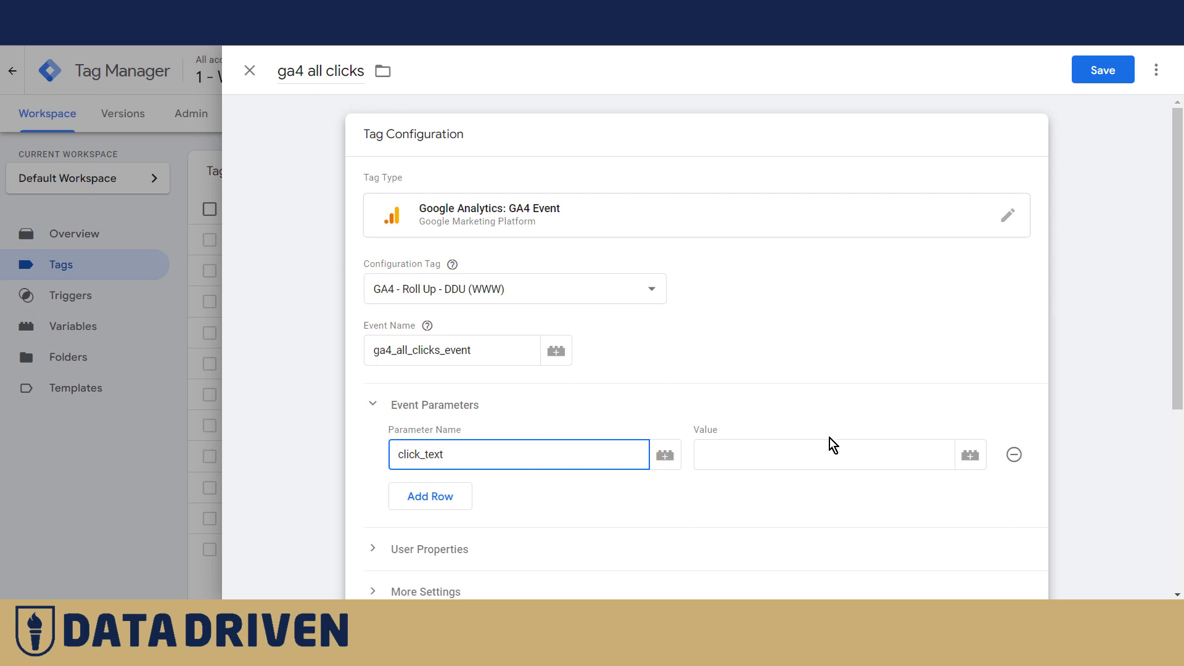
click(799, 461)
text({{)
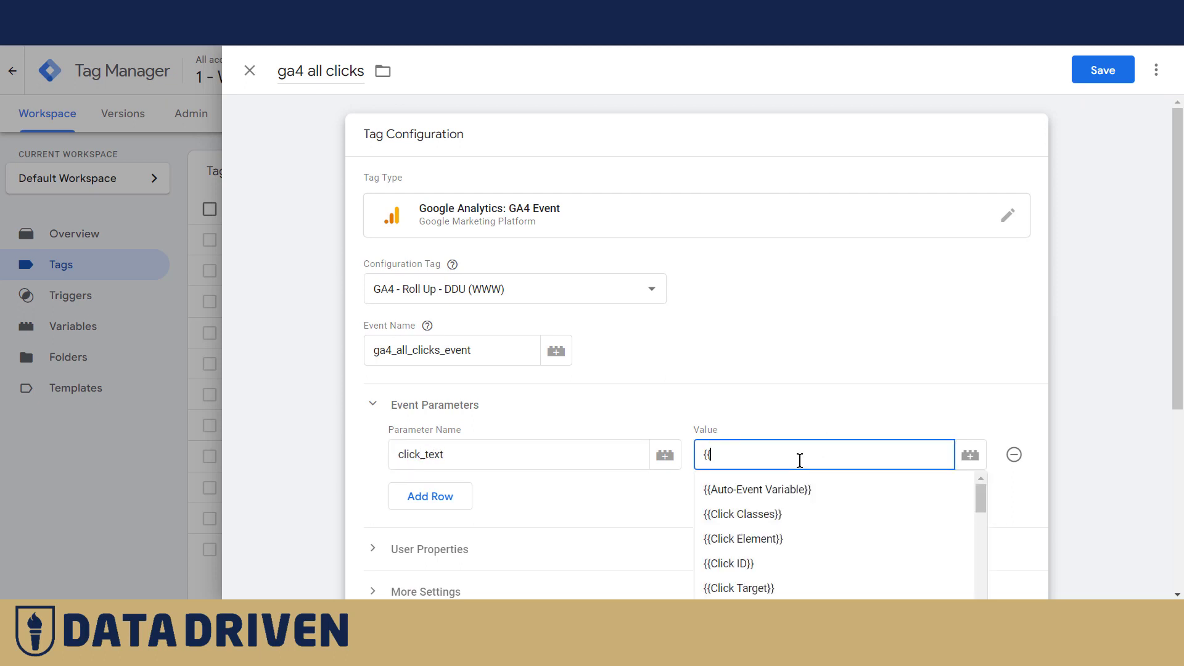
text(cl)
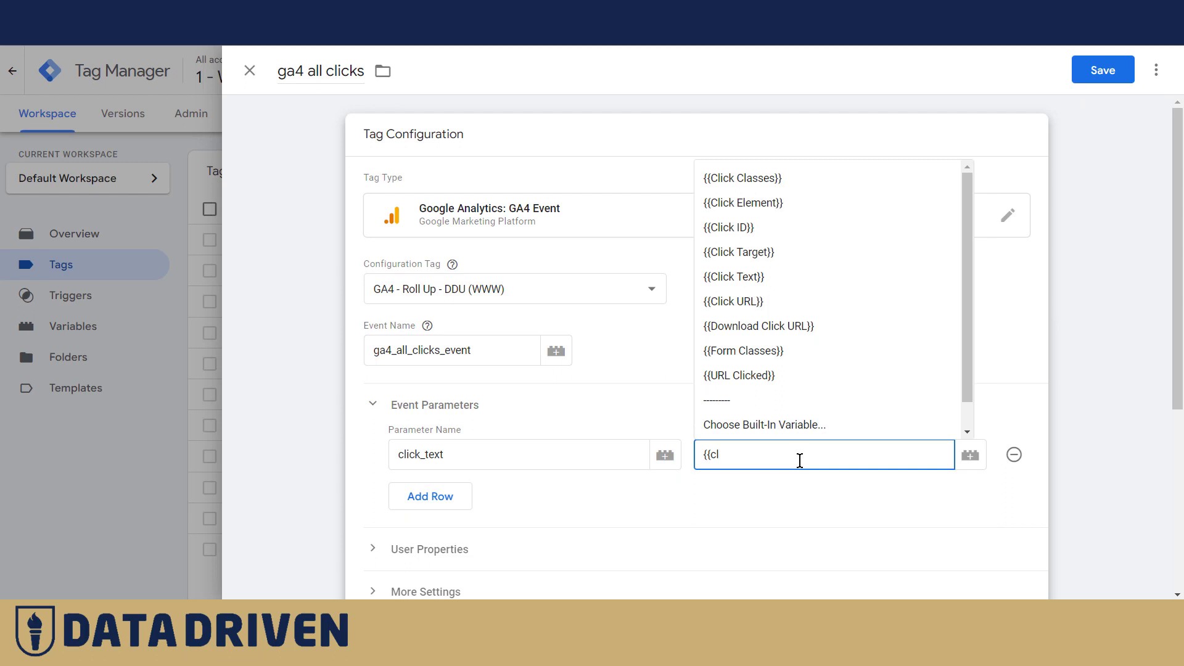
click(771, 283)
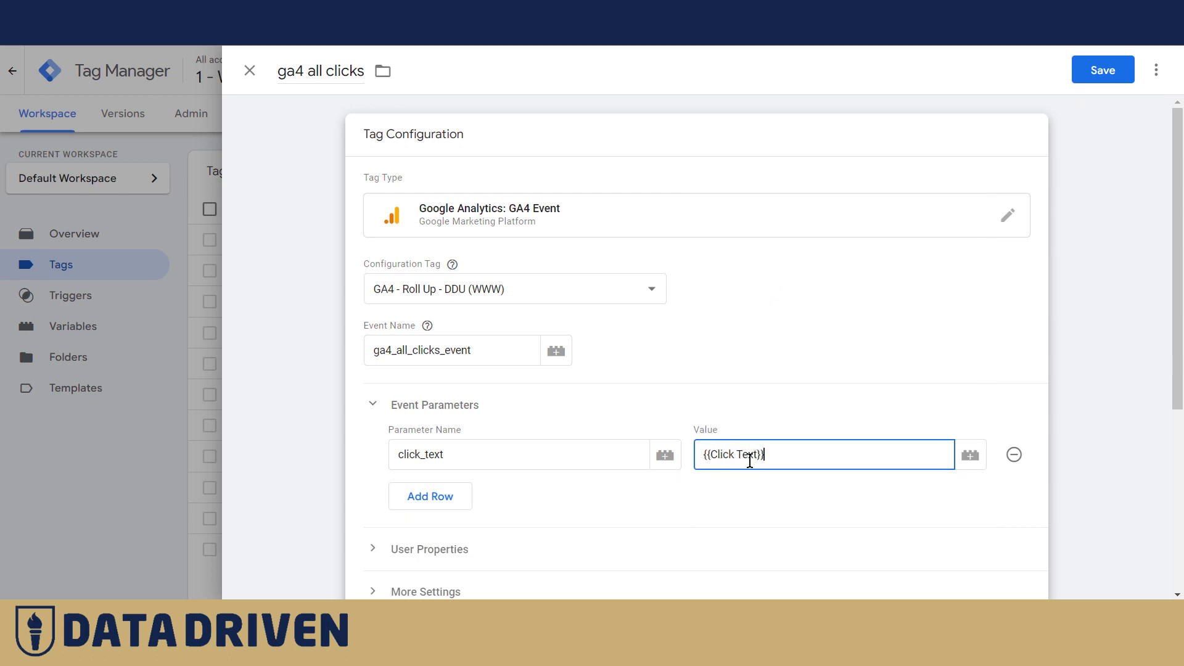
scroll(952, 436, down, 5)
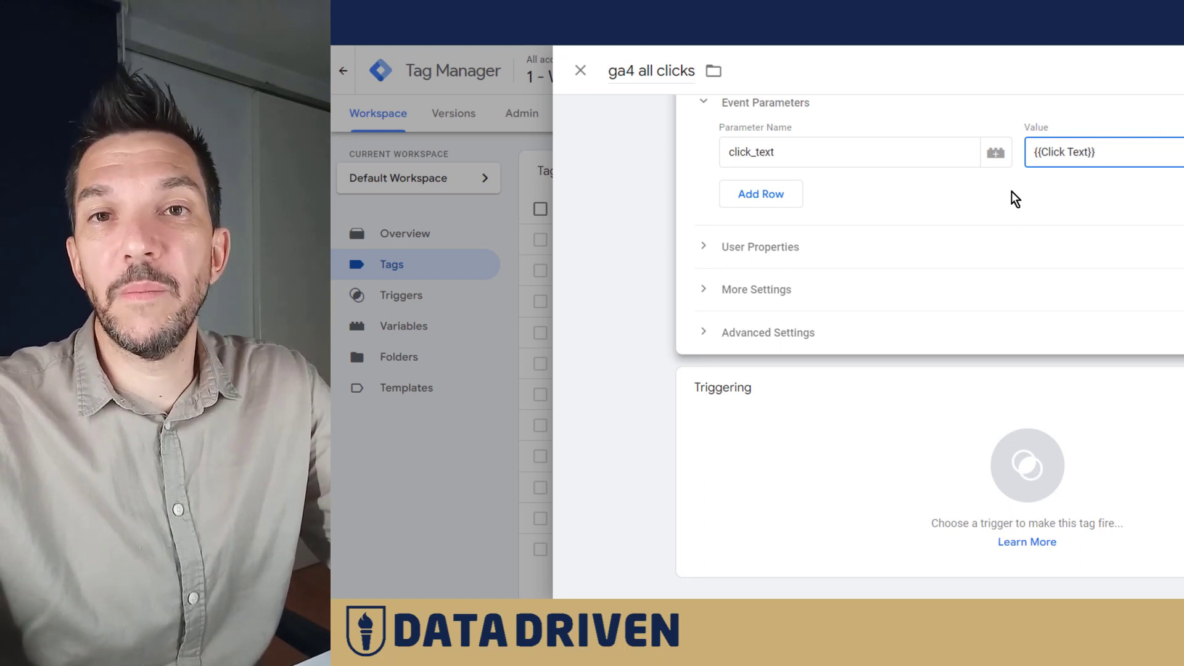
Step: Add a new firing trigger of type Click - All Elements to the tag, firing on all clicks
click(1121, 393)
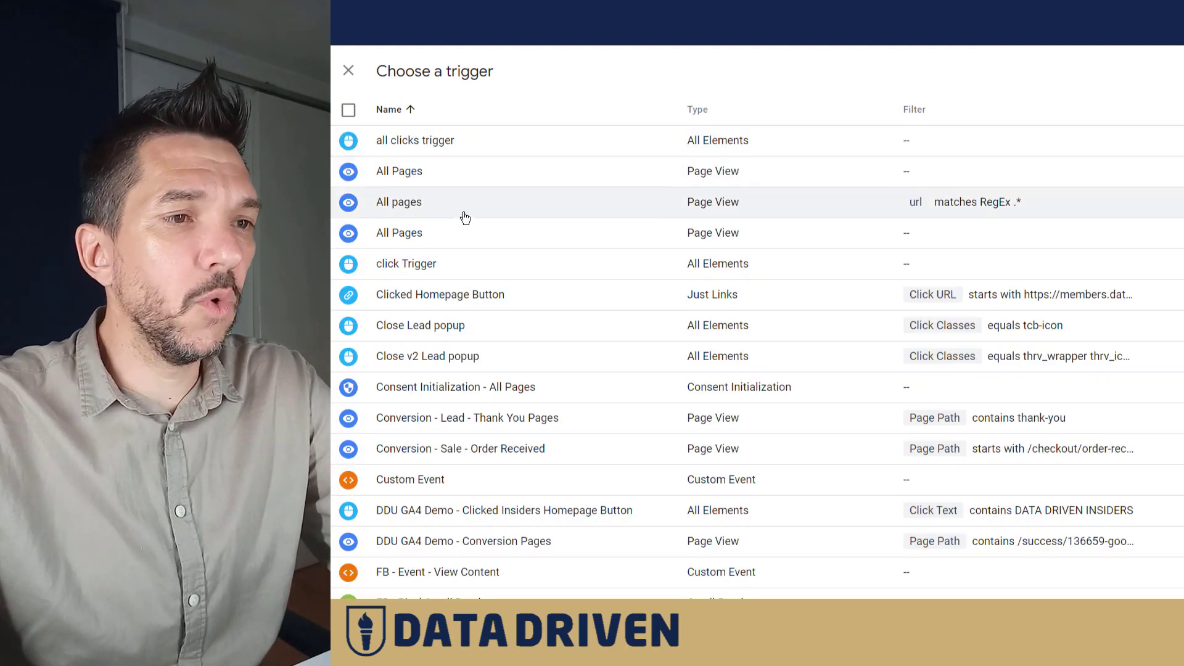
key(Escape)
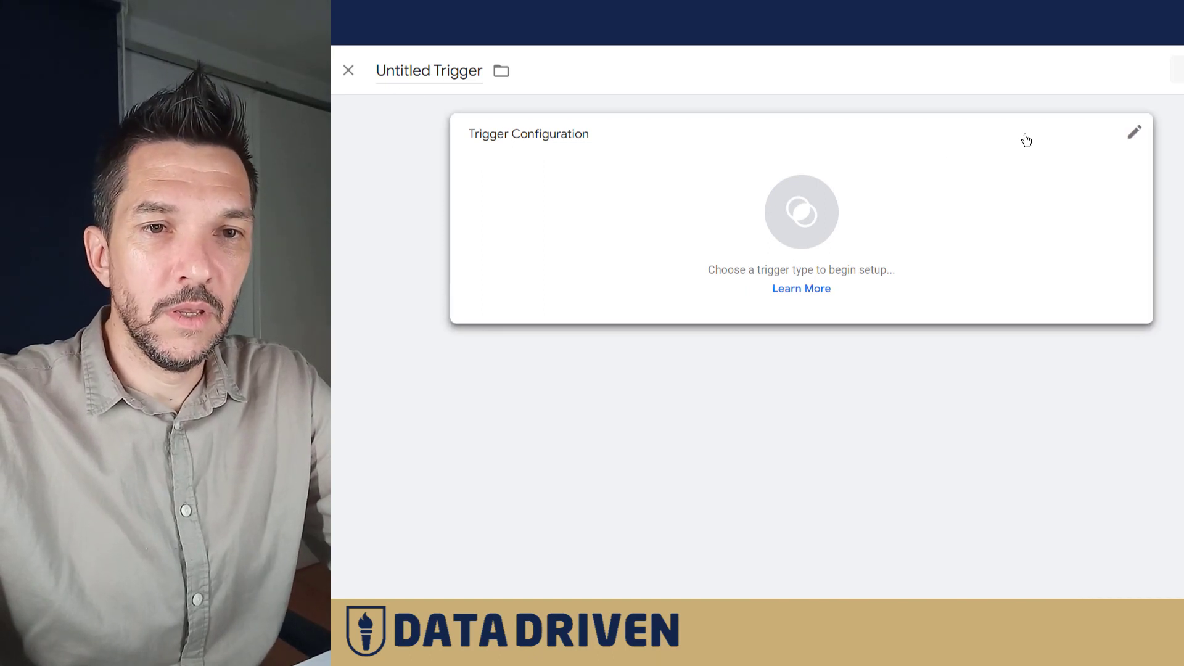
click(1132, 139)
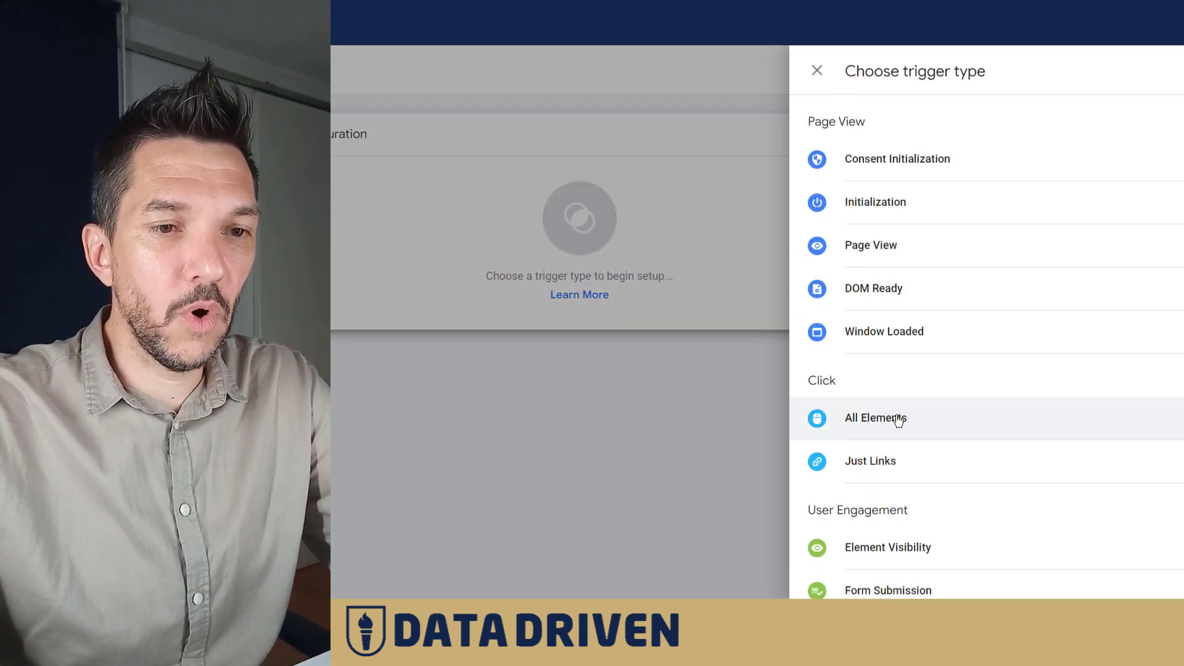
click(898, 419)
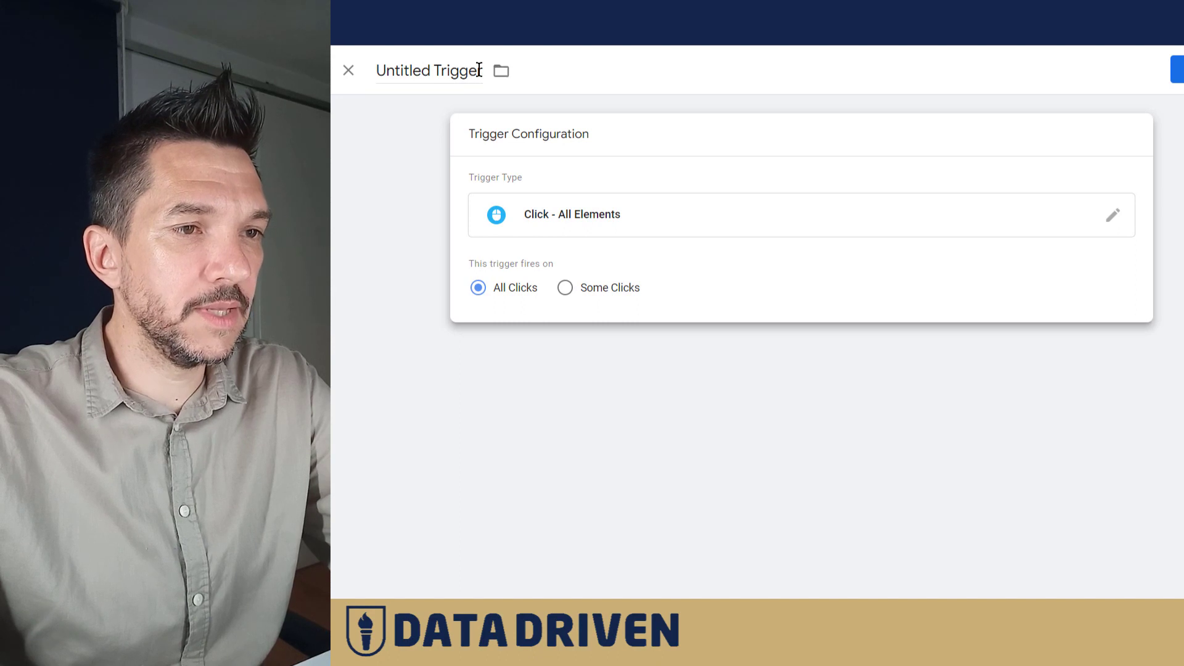
Step: Name the trigger "all clicks trigger demo" and save both the trigger and the ga4 all clicks tag
drag(423, 72, 376, 71)
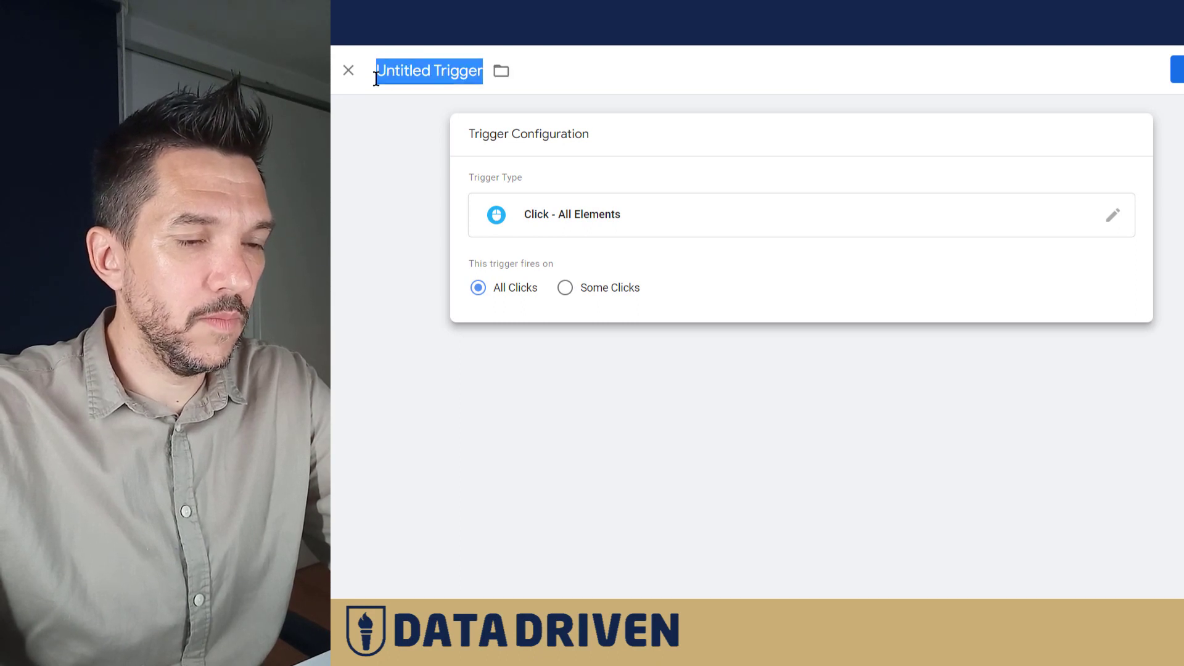
text(all clicks trigge)
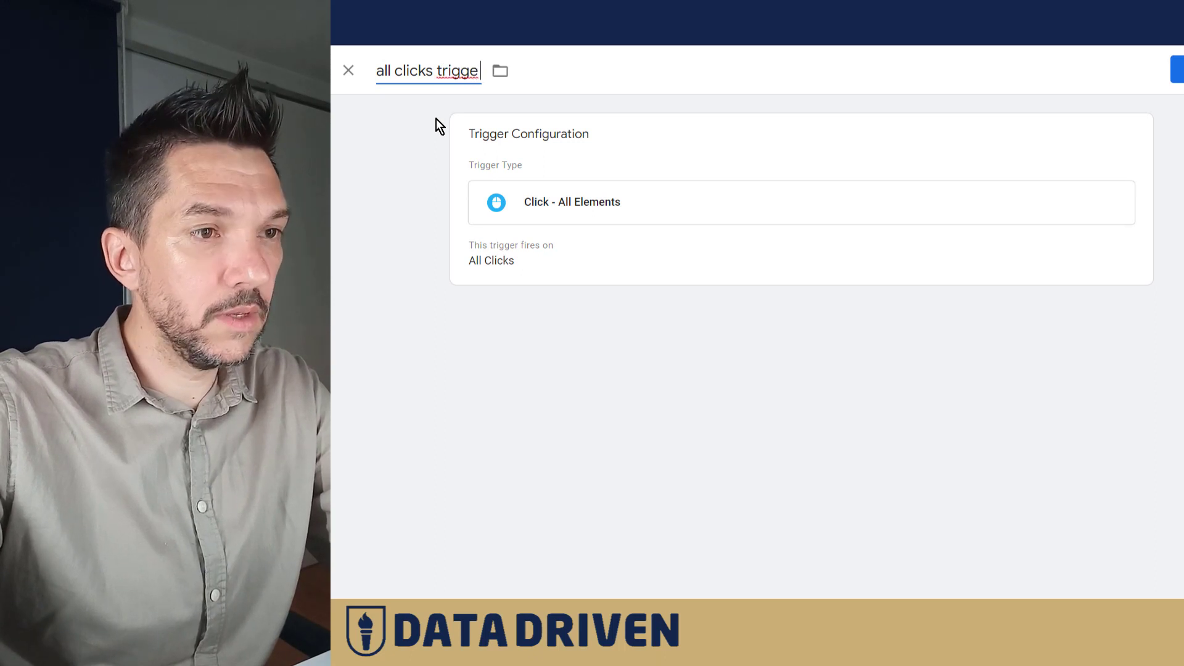
text(r demo)
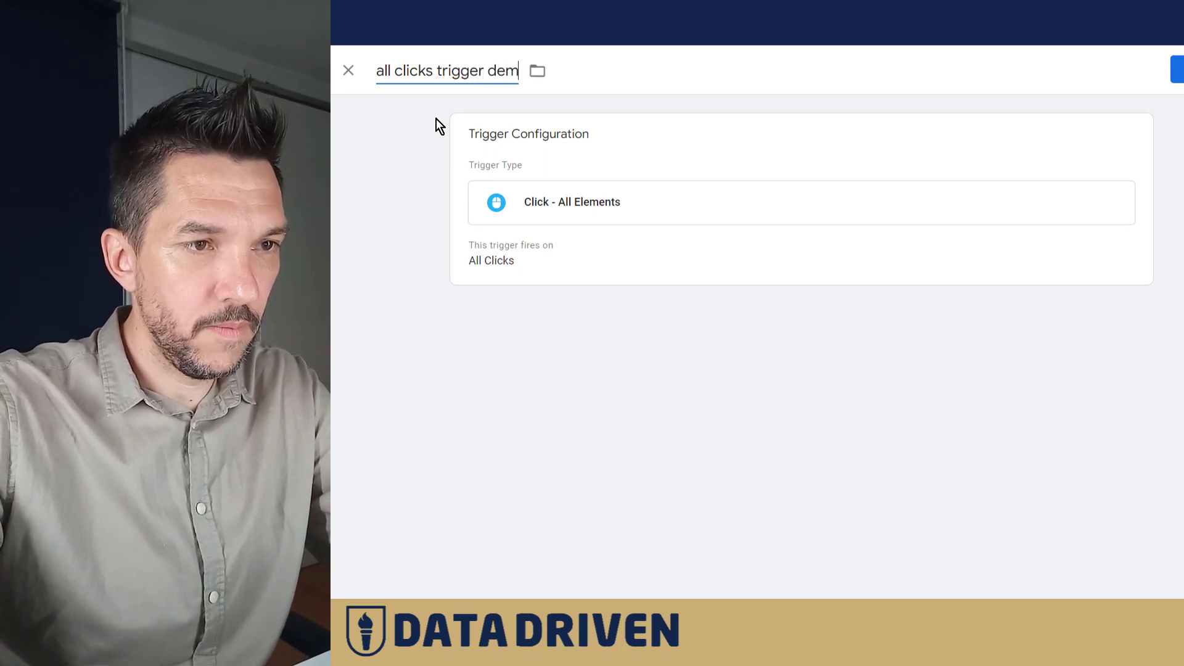
click(1149, 79)
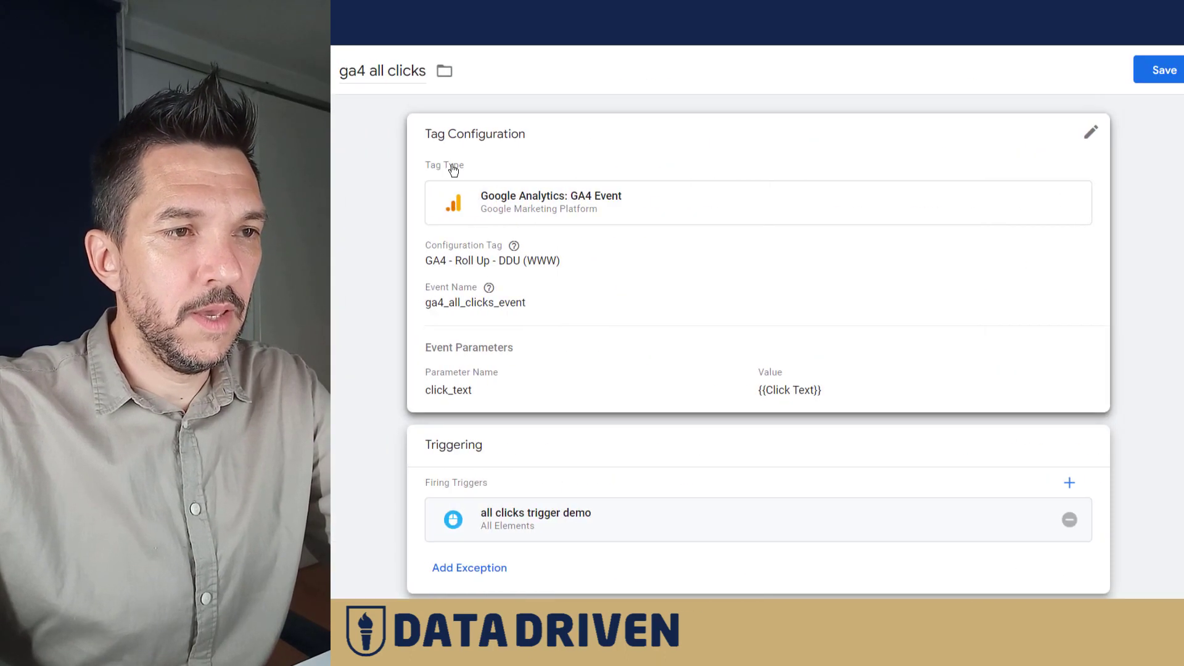
click(1165, 73)
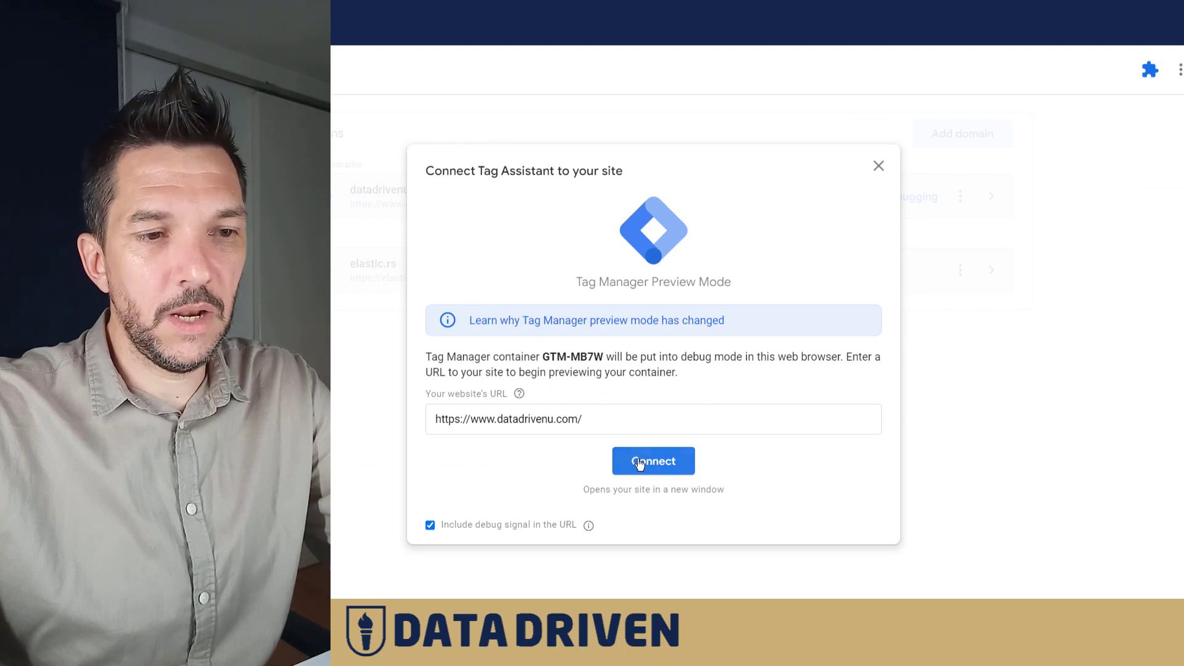
click(651, 464)
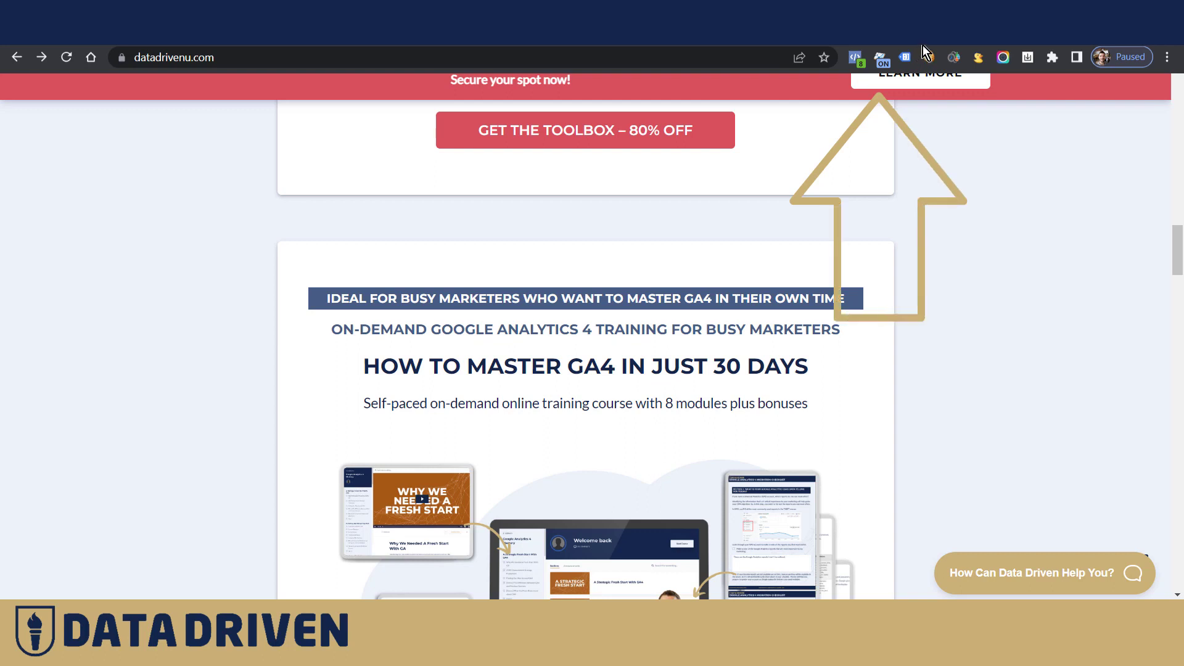
click(882, 58)
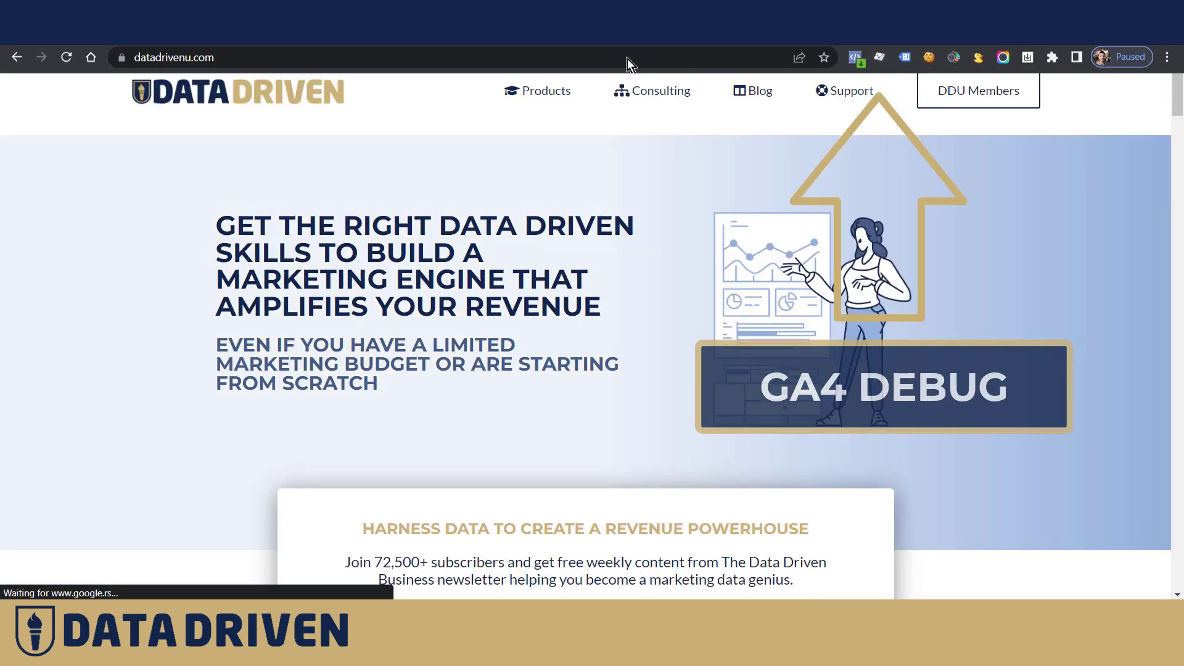
key(F11)
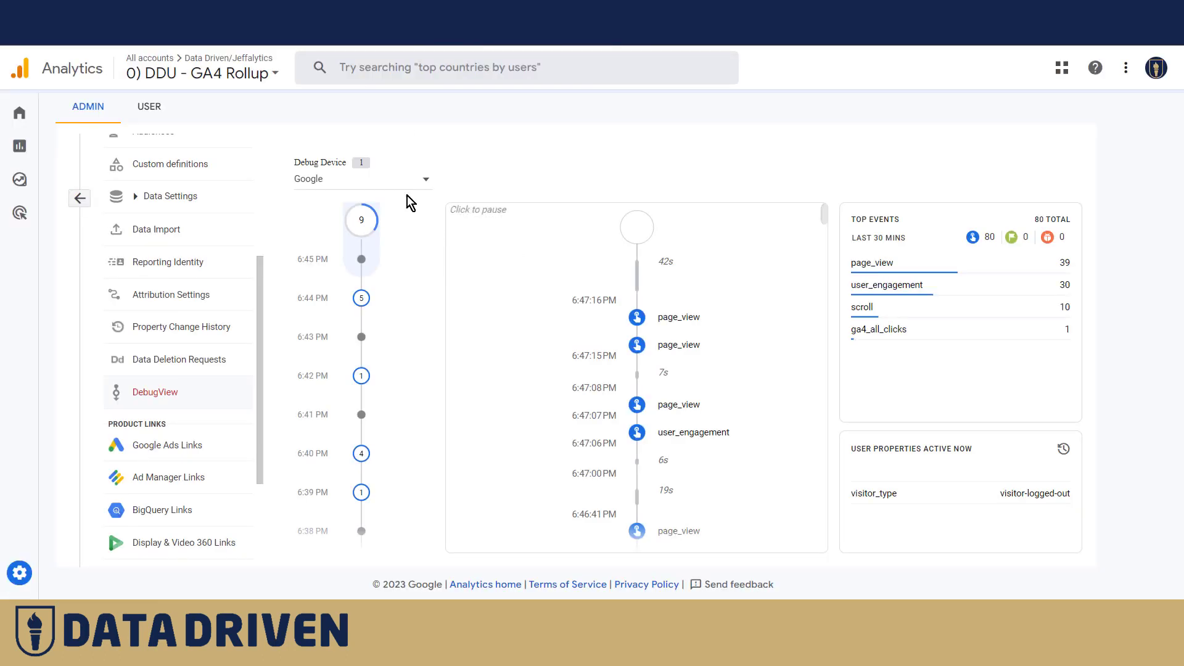
Step: In Analytics DebugView, check the debug device list and examine the page_location of the latest page_view event
click(400, 191)
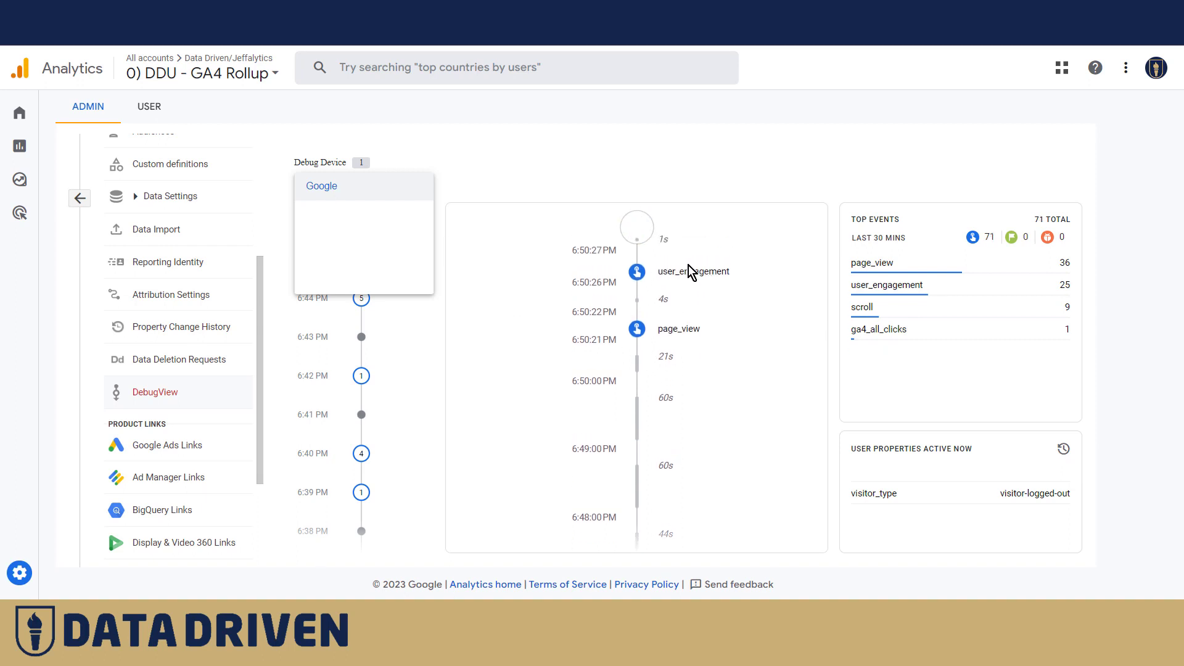
click(496, 137)
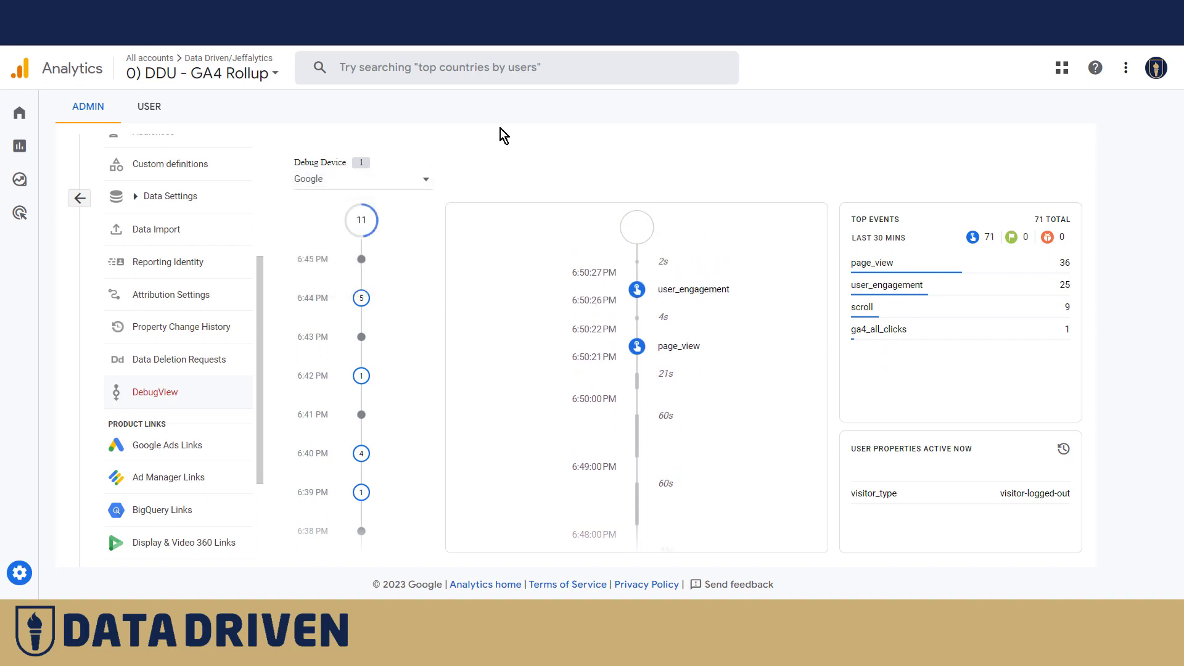
click(680, 346)
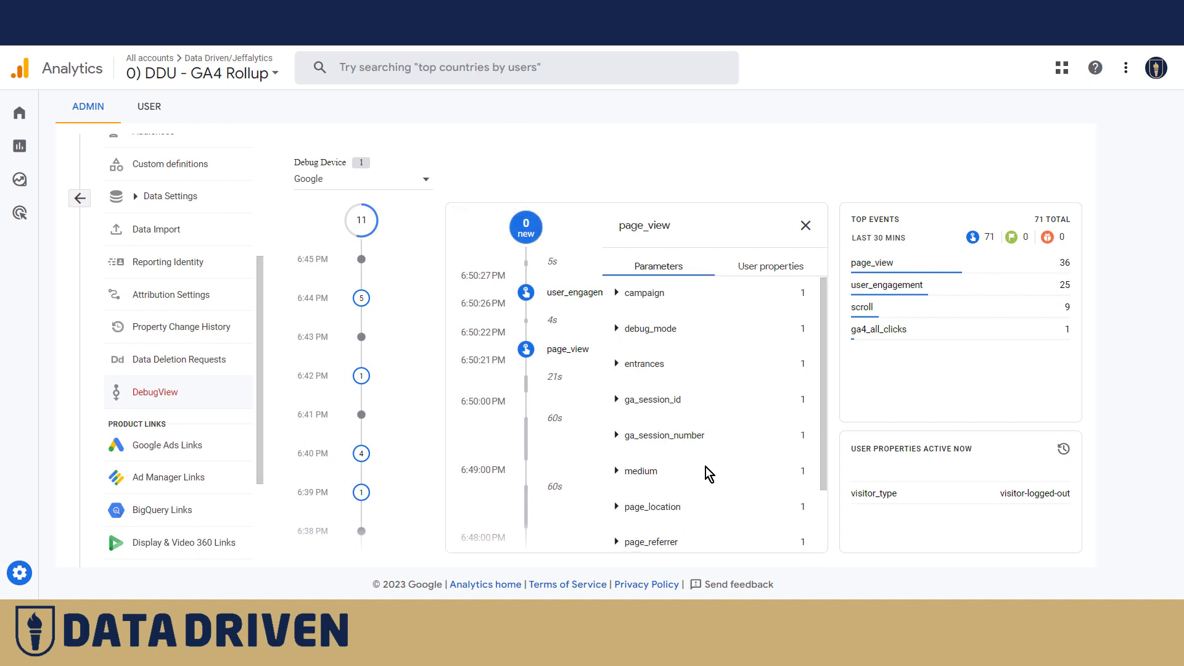
scroll(696, 487, down, 2)
scroll(685, 518, up, 2)
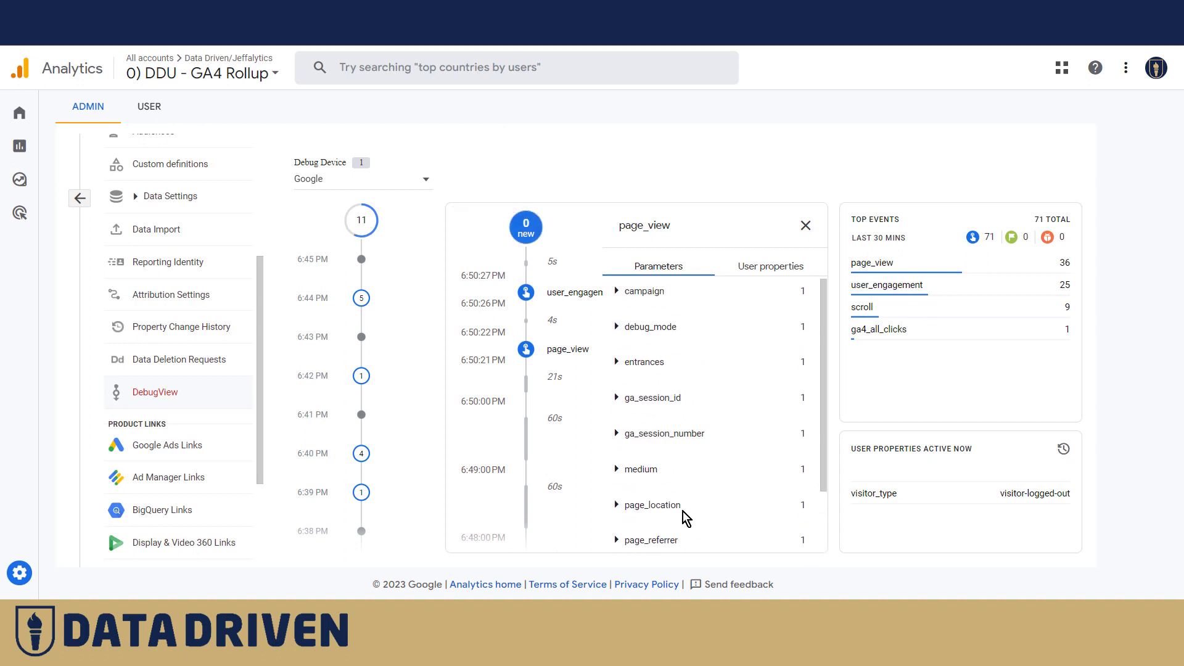
click(616, 506)
scroll(725, 446, down, 2)
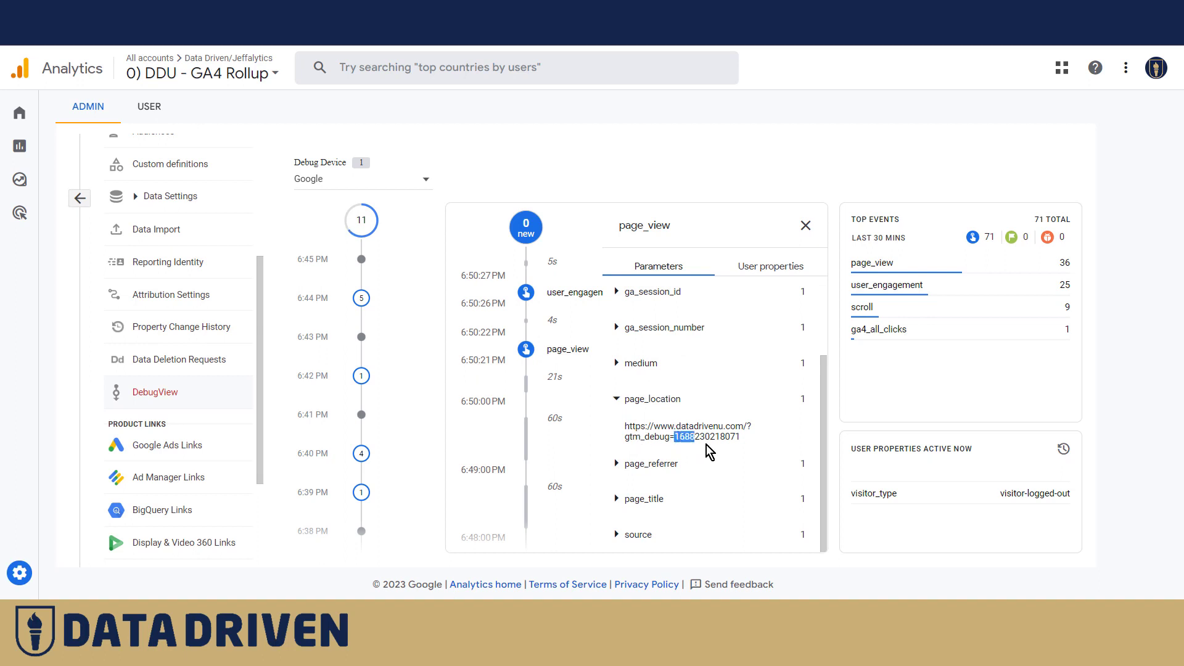
drag(709, 452, 742, 447)
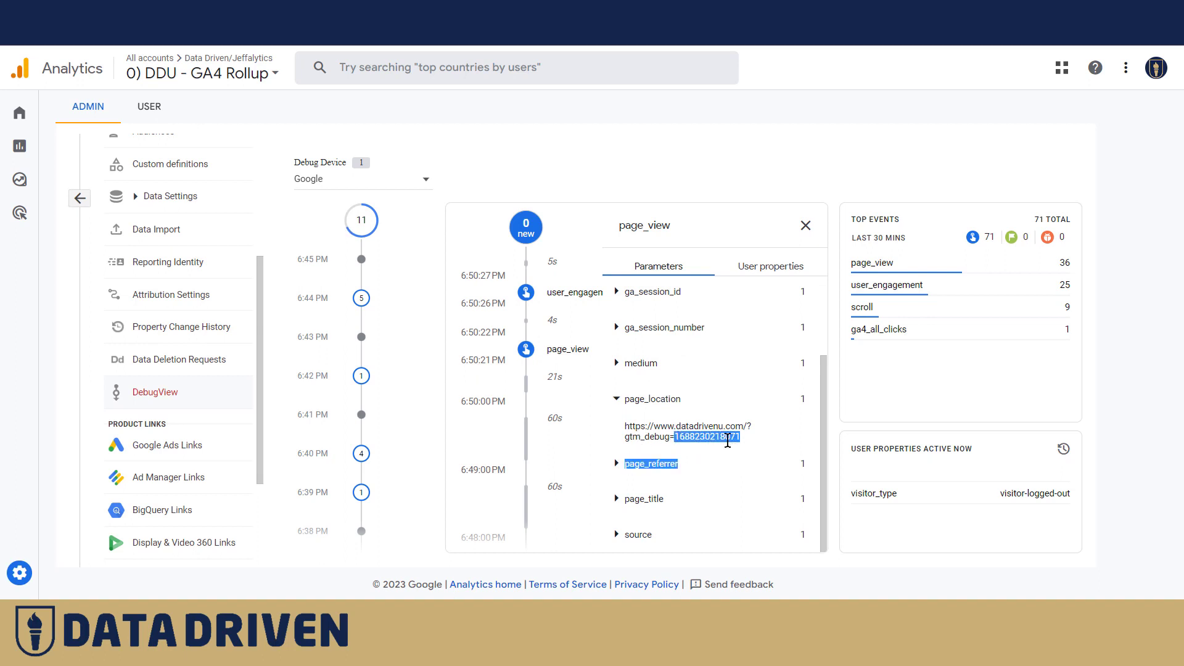
click(752, 464)
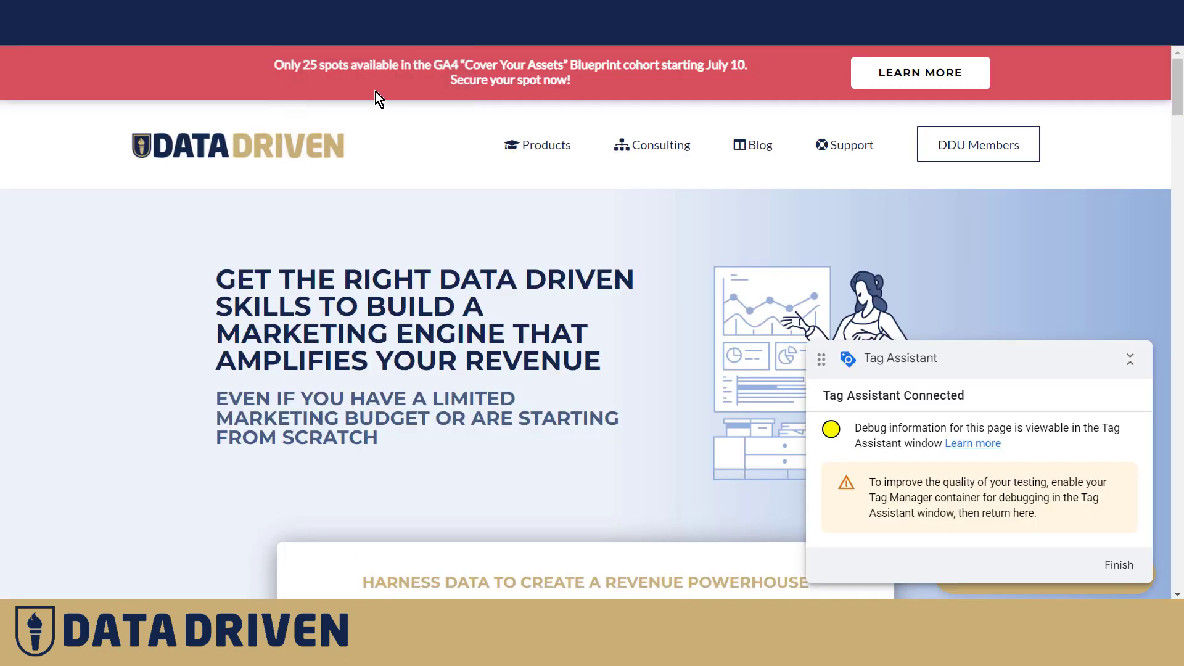
Step: On the connected datadrivenu.com homepage, follow the LEARN MORE link in the GA4 Blueprint cohort banner
scroll(630, 297, down, 1)
scroll(907, 214, up, 1)
click(899, 86)
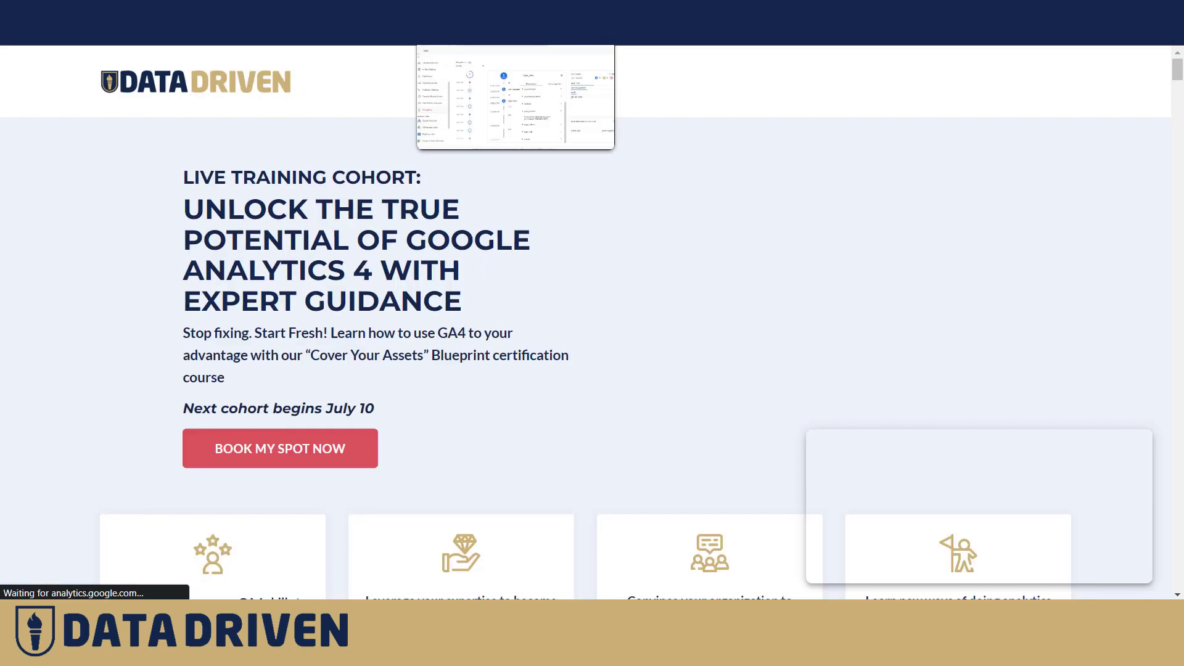
Step: Return to Analytics, resume the DebugView stream and examine the click_text parameter of the ga4_all_clicks_event
click(487, 34)
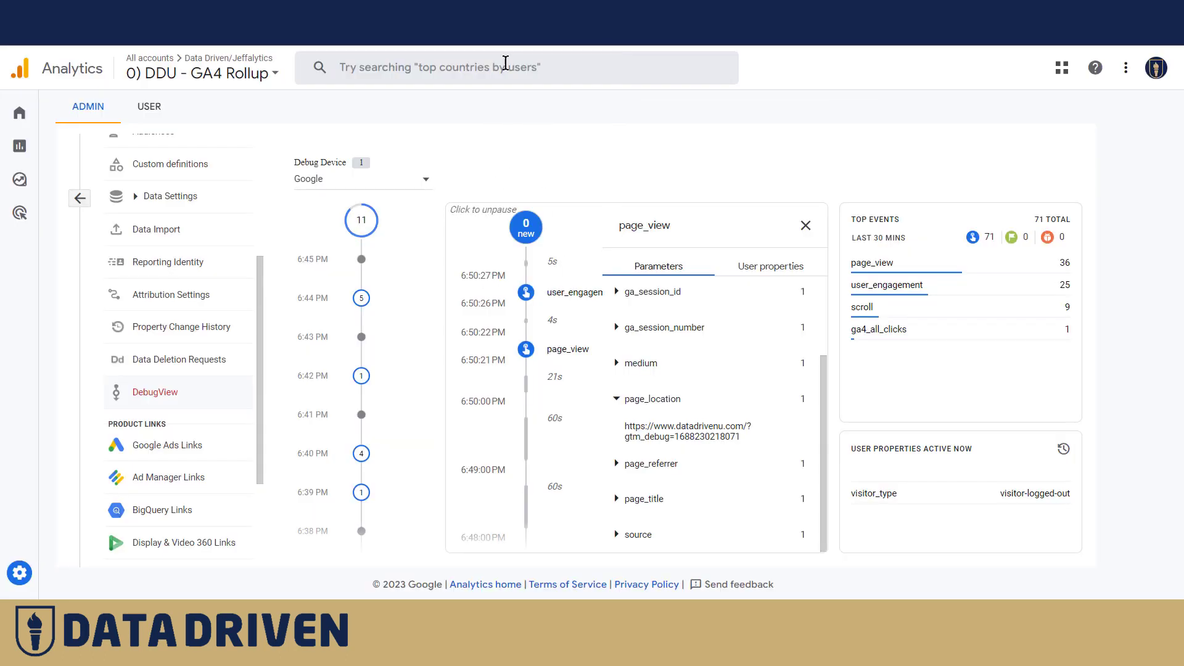
key(ctrl+Tab)
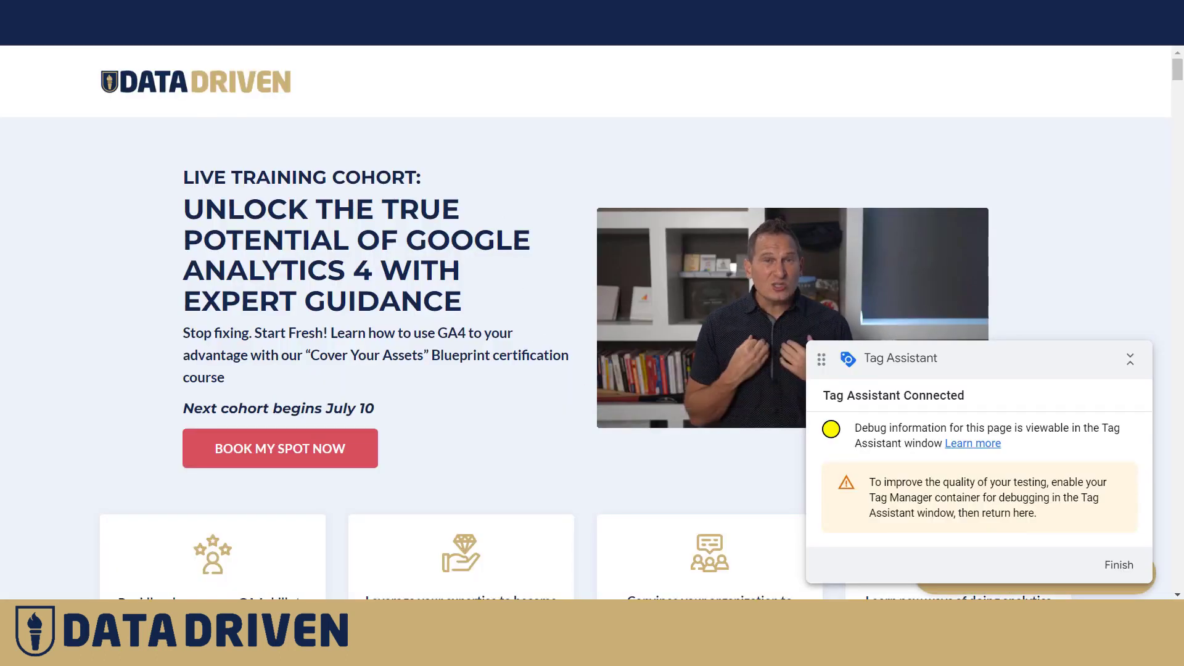
key(ctrl+Tab)
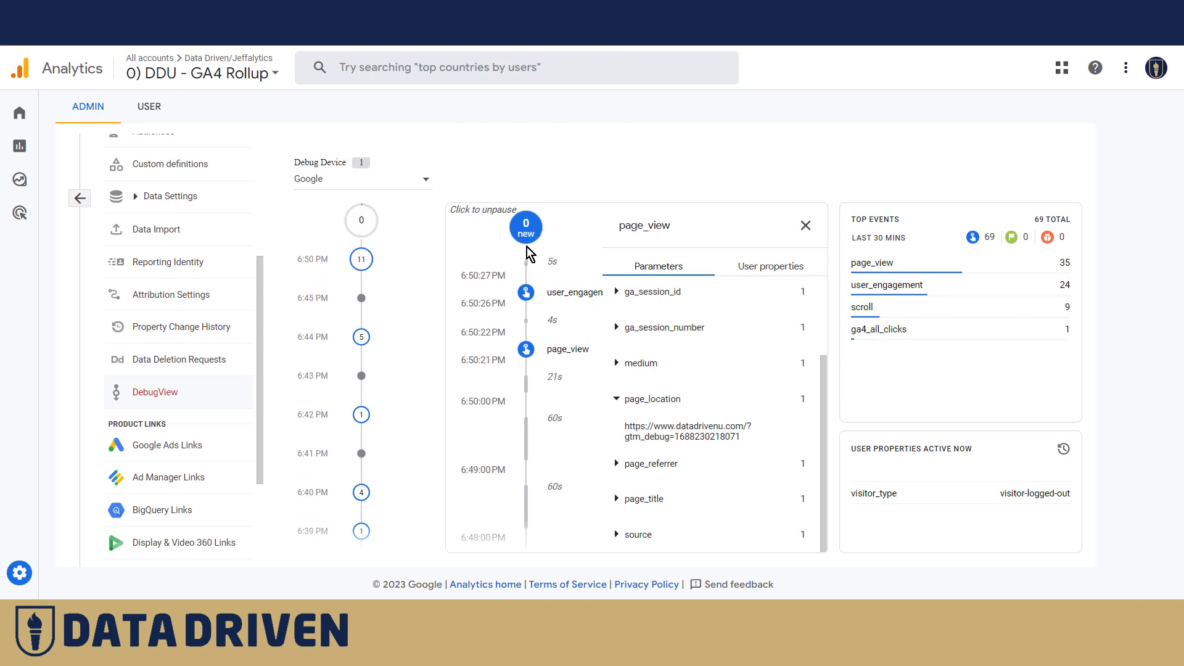
click(527, 245)
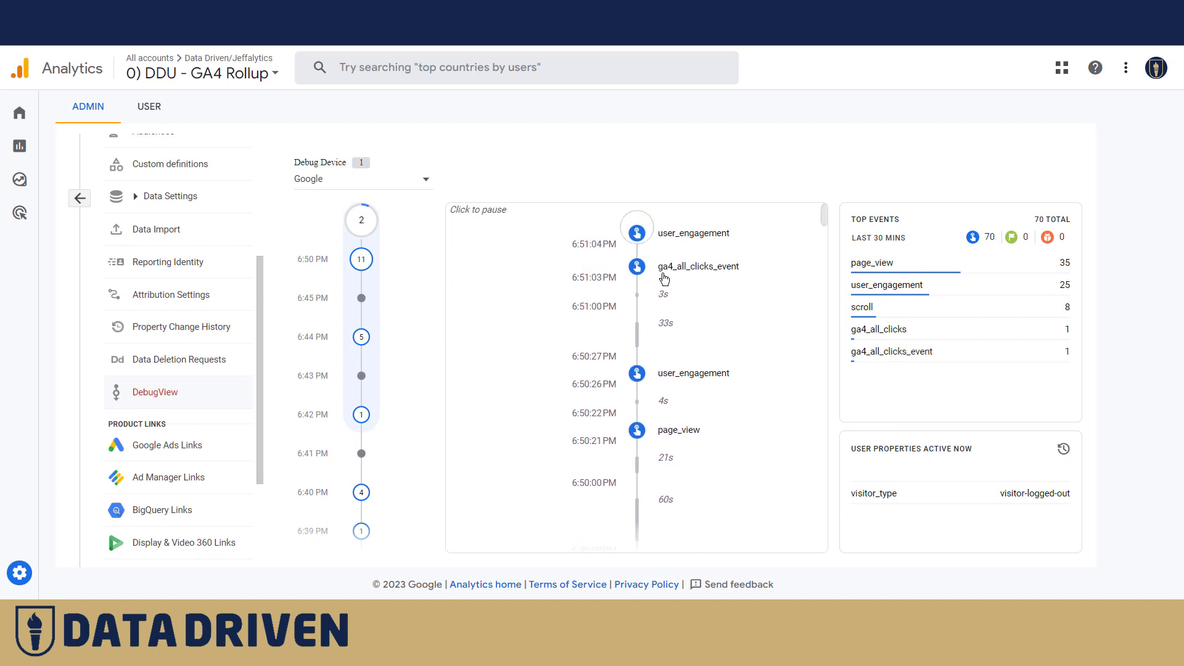
click(681, 319)
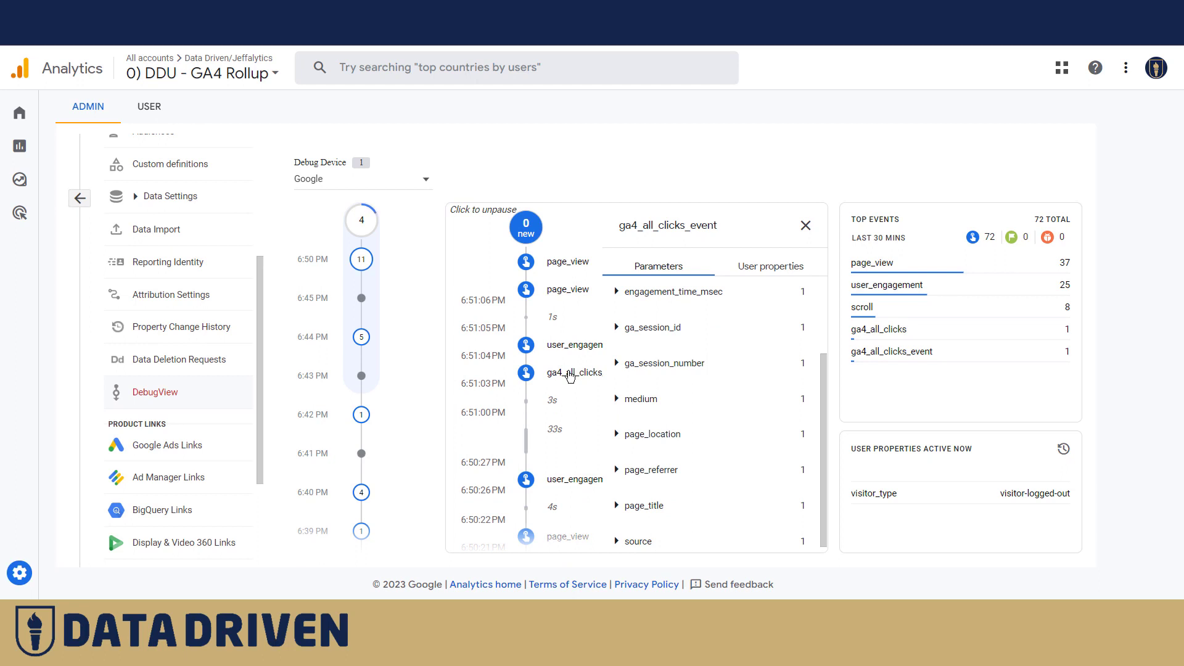
scroll(710, 376, up, 2)
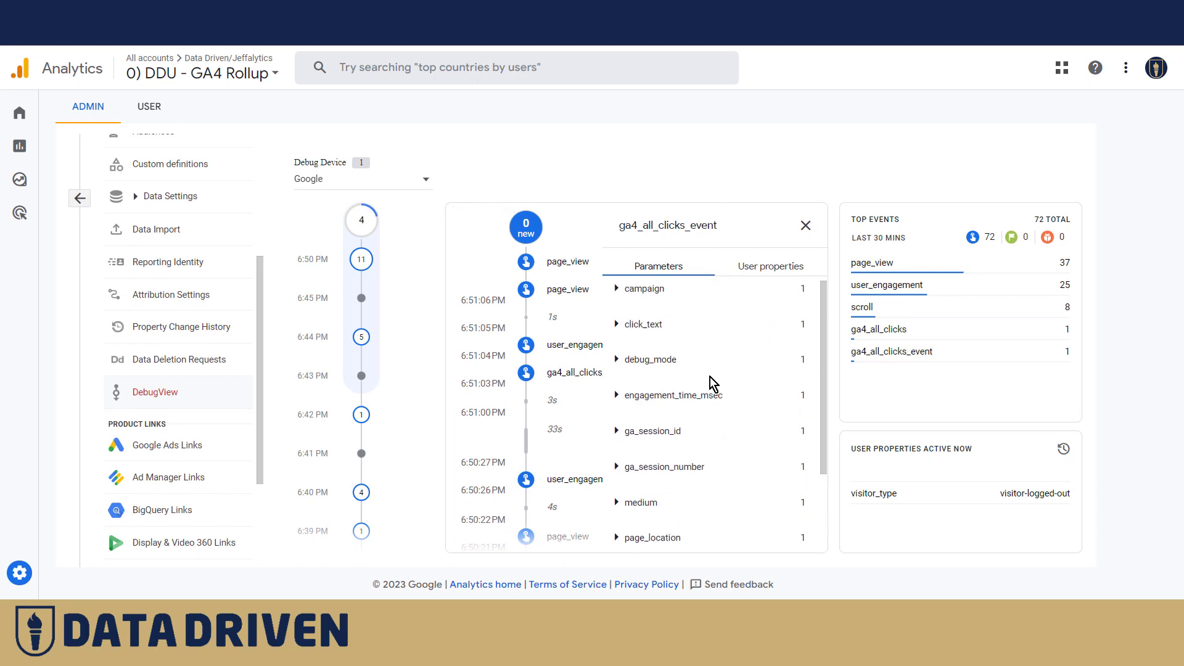
click(620, 332)
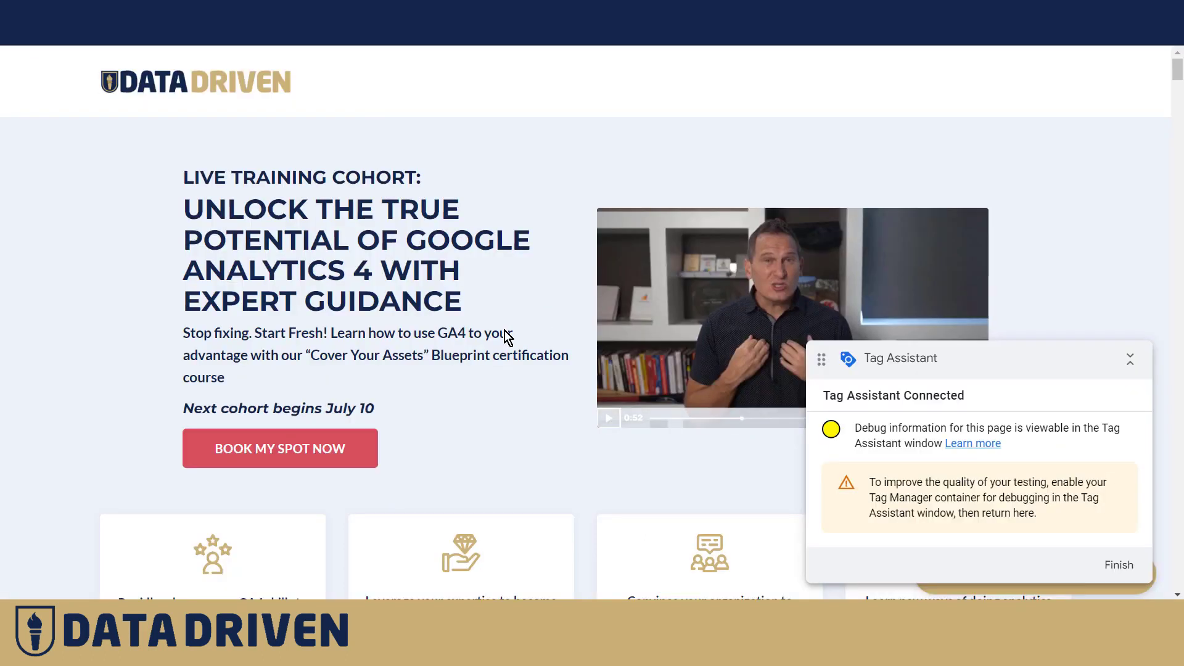
Step: On the live training cohort page, follow BOOK MY SPOT NOW to the course purchase options
scroll(513, 342, down, 5)
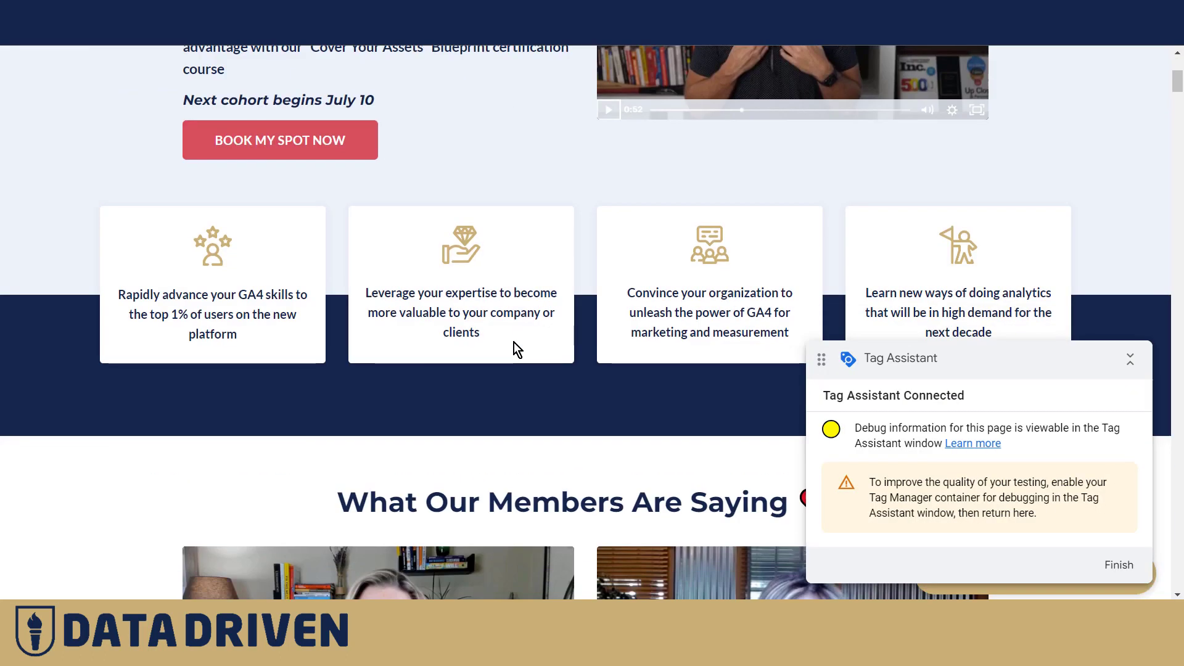
scroll(515, 346, up, 5)
click(248, 487)
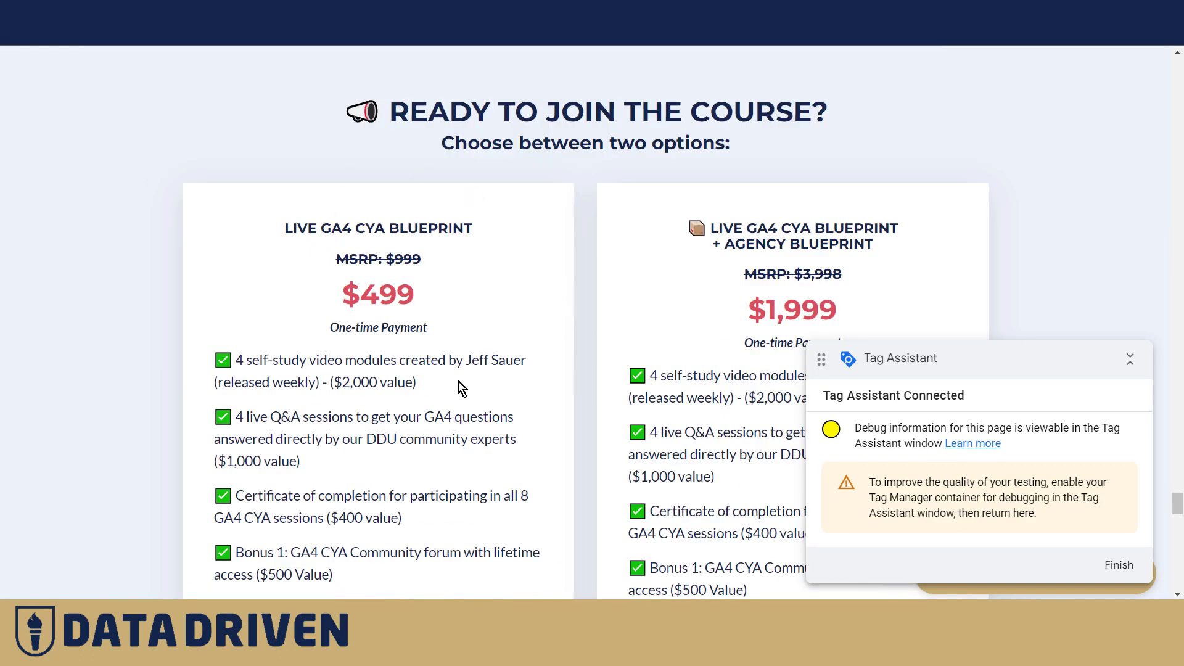
scroll(554, 321, up, 10)
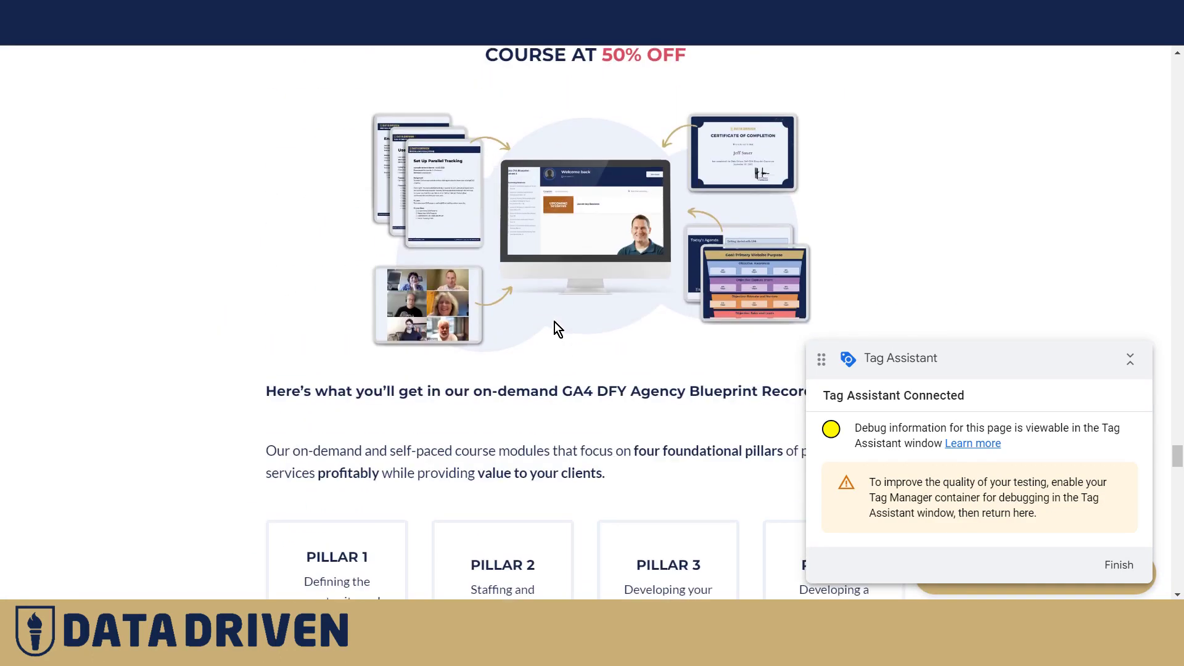
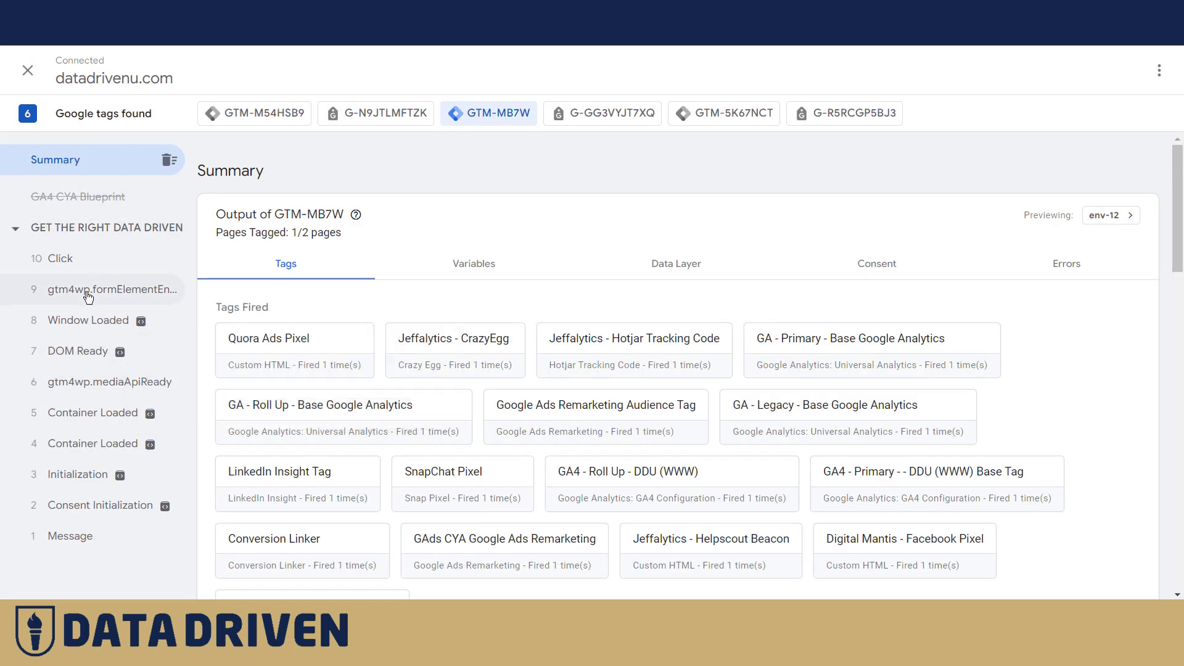
Step: In Tag Assistant, examine the click_text value sent by the ga4 all clicks tag on the homepage's Click event
click(66, 266)
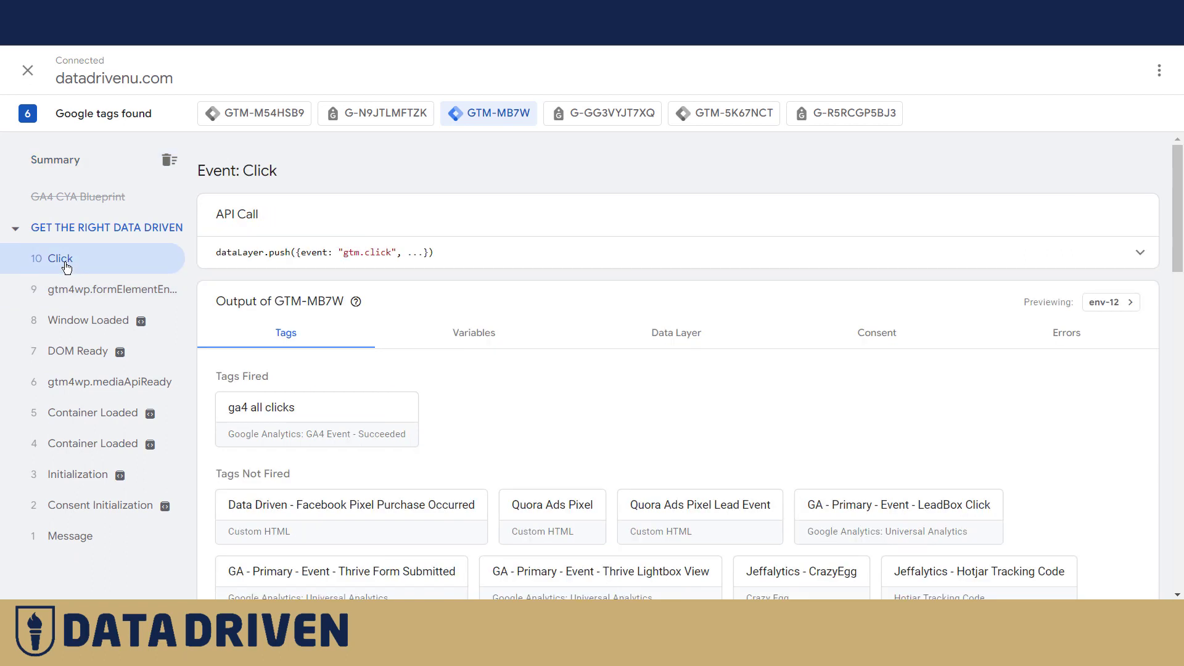
click(285, 420)
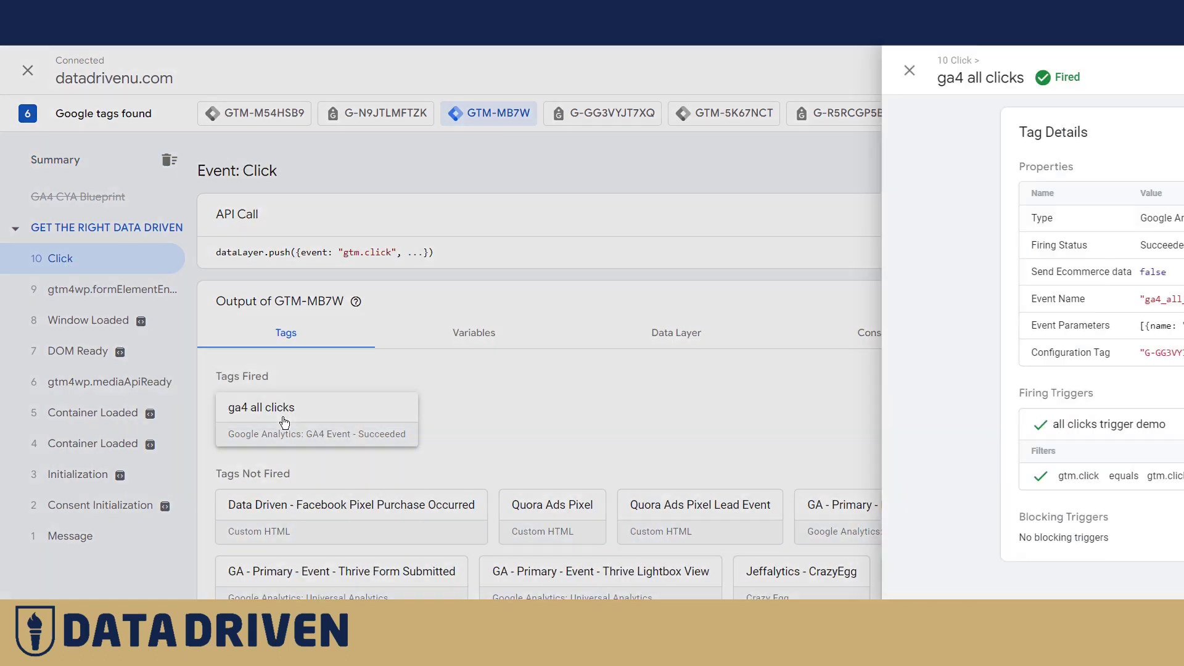
drag(642, 328, 693, 330)
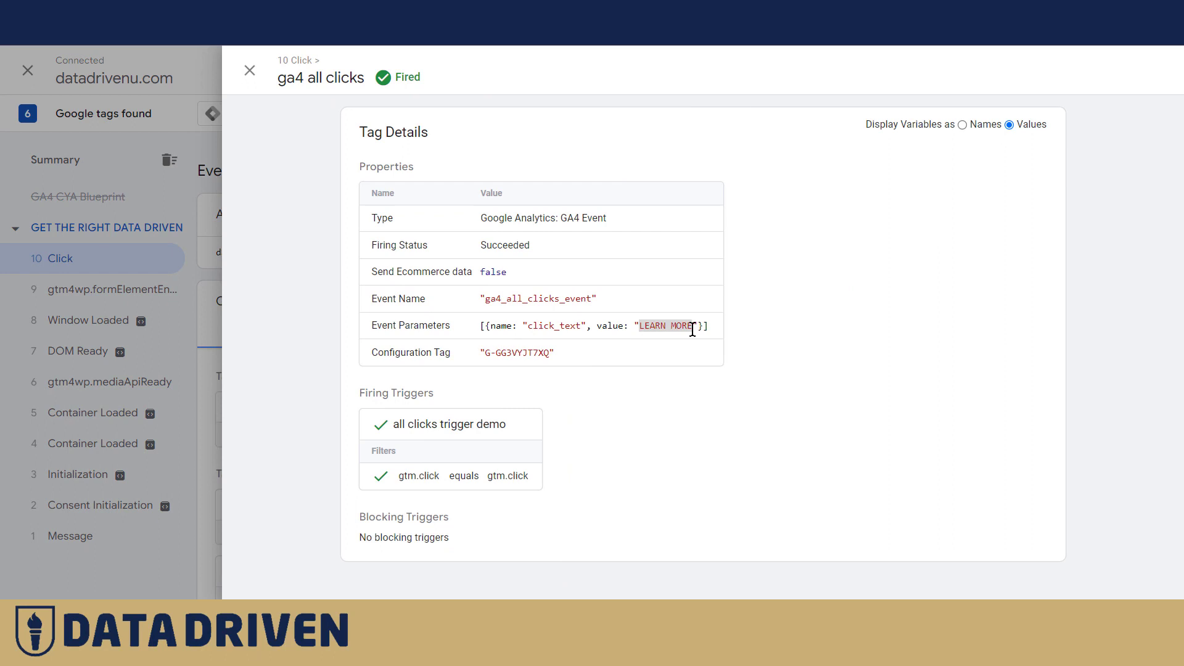
click(249, 72)
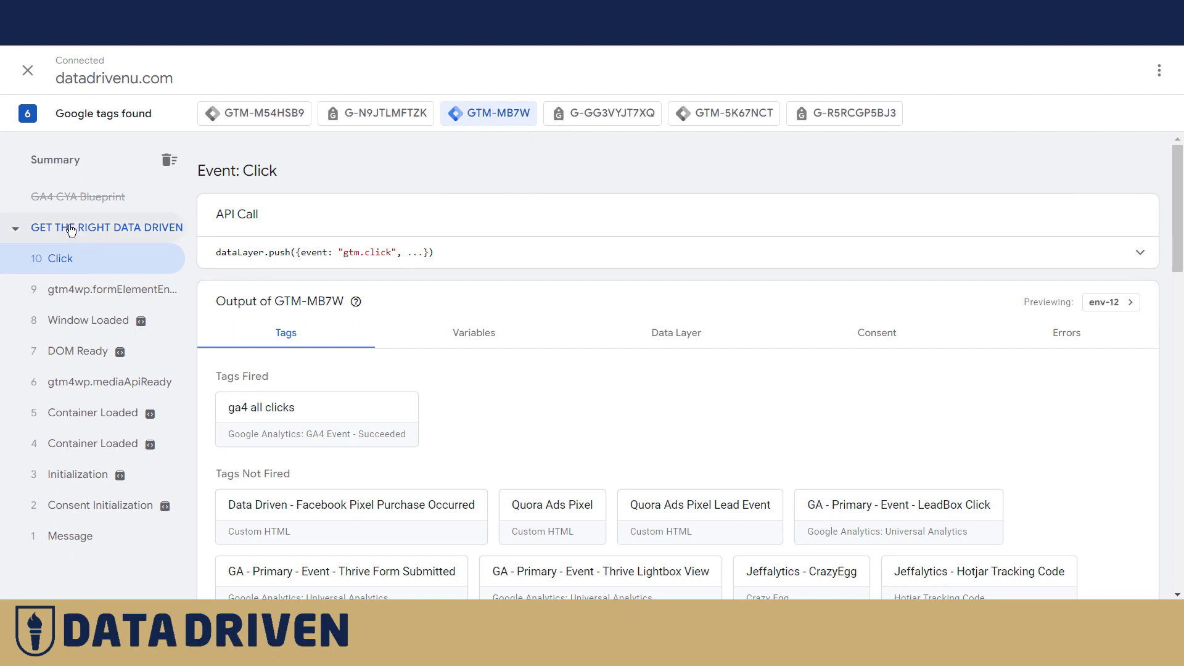
Step: In Tag Assistant, inspect the GTM-MB7W details for the GA4 CYA Blueprint page and return to the datadrivenu.com homepage
click(86, 202)
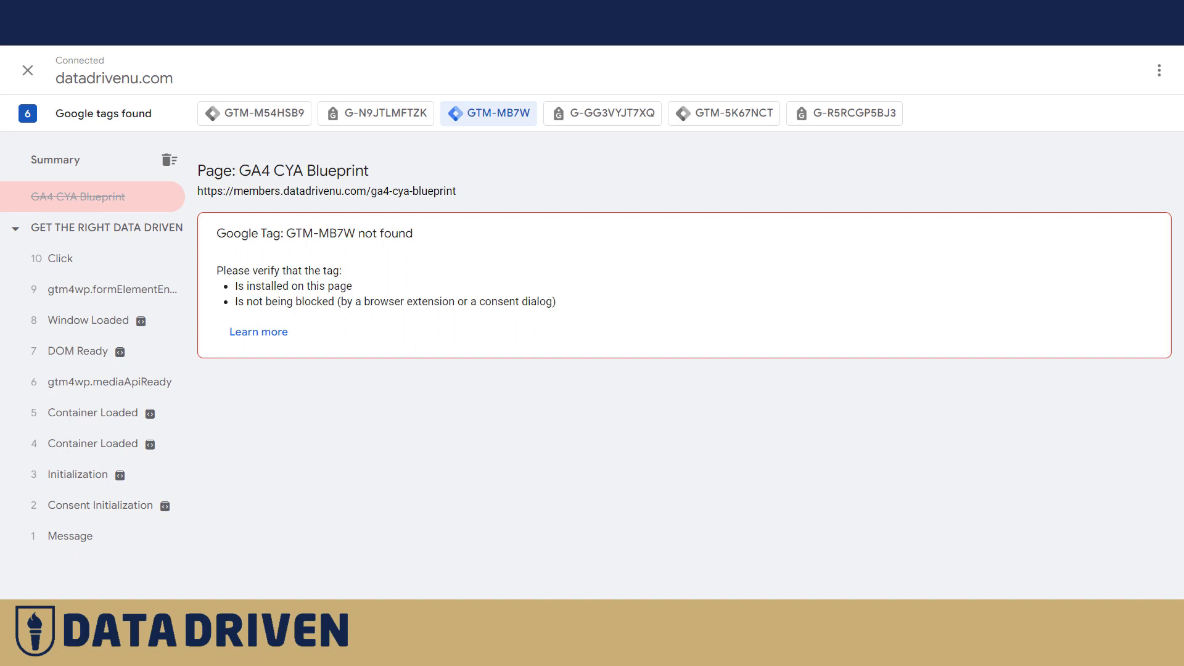
click(370, 24)
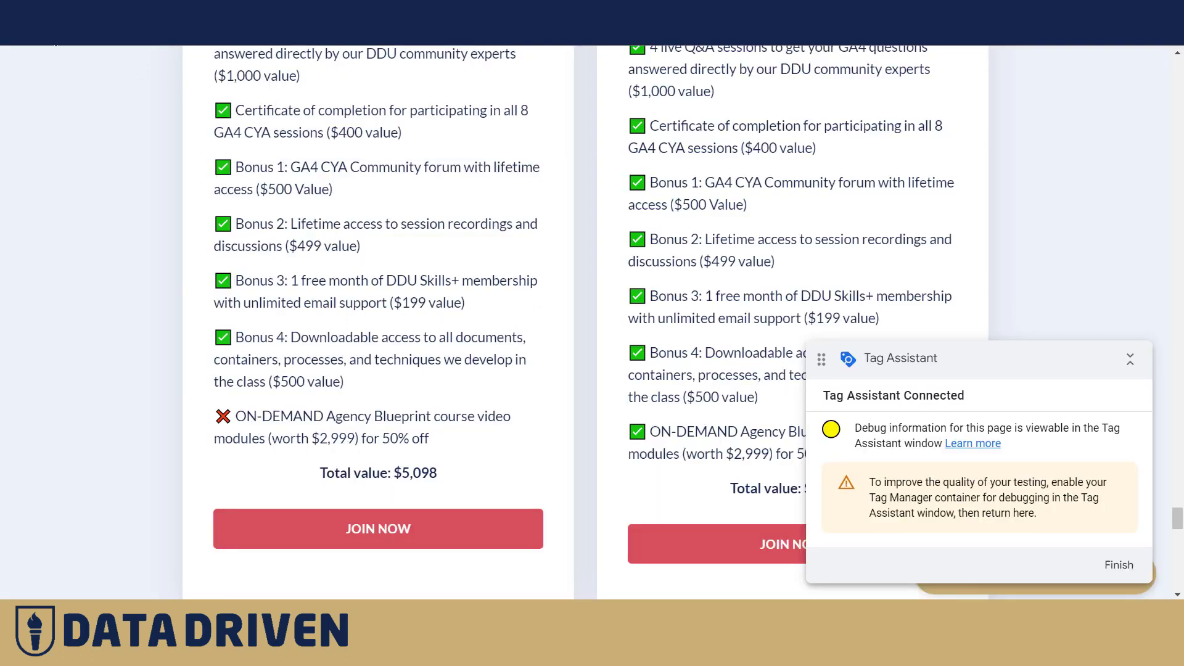
click(58, 47)
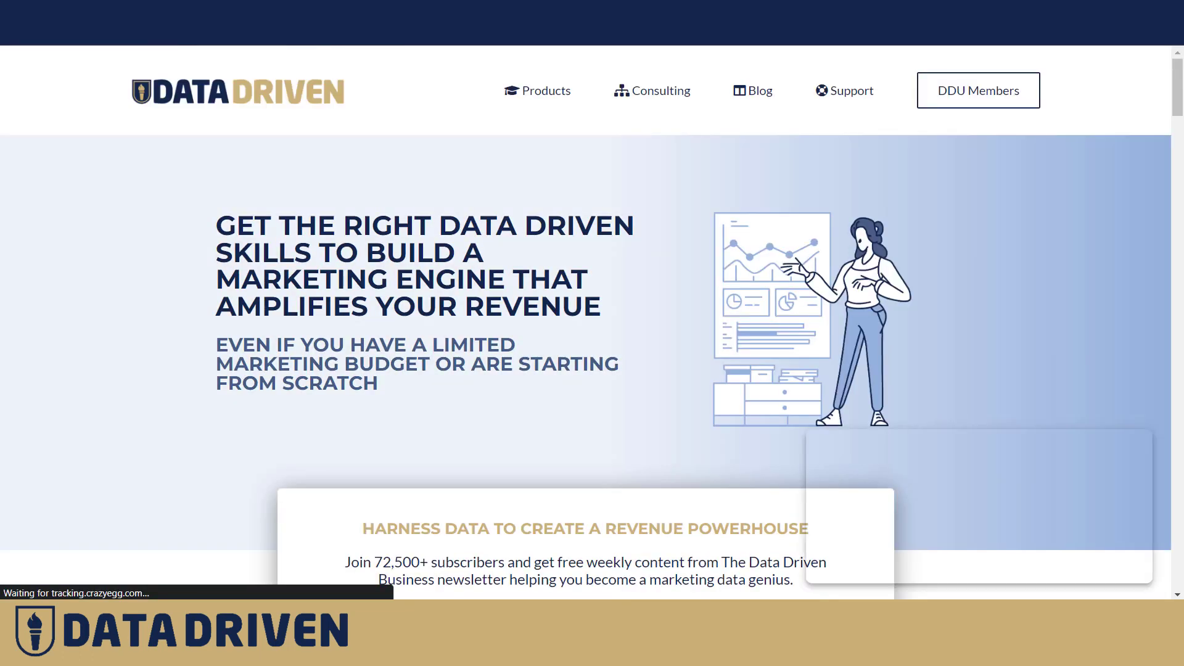
Step: On the homepage, follow the JOIN GA4 MASTERY COURSE – 40% OFF link
scroll(555, 292, down, 8)
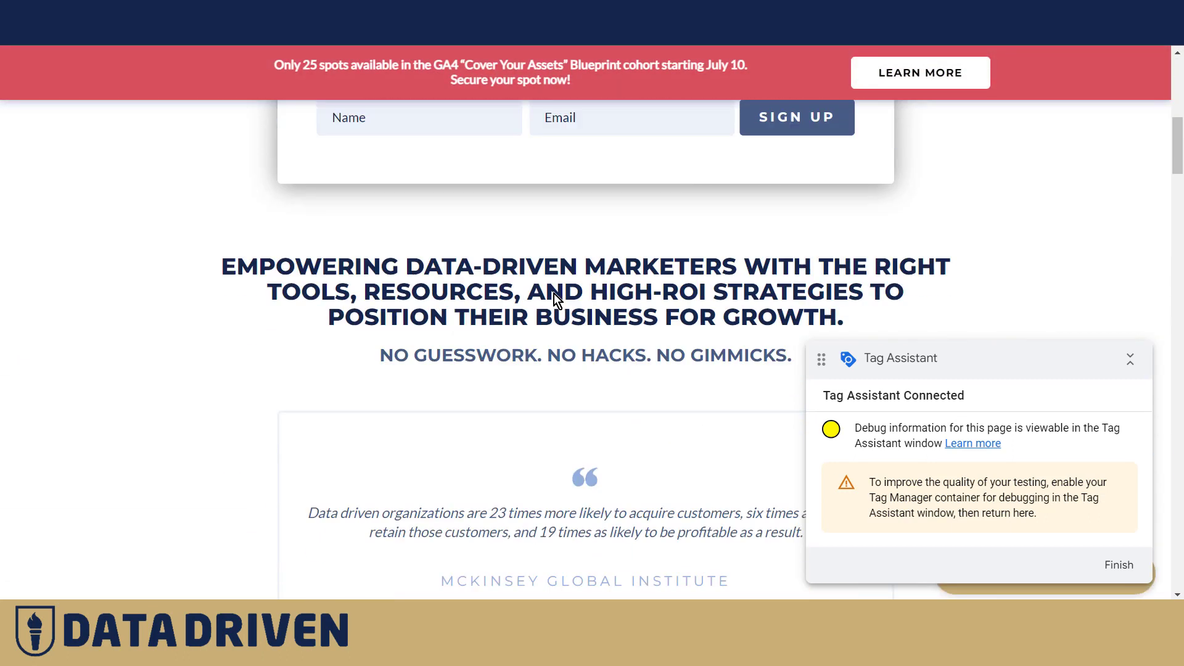
scroll(554, 293, down, 20)
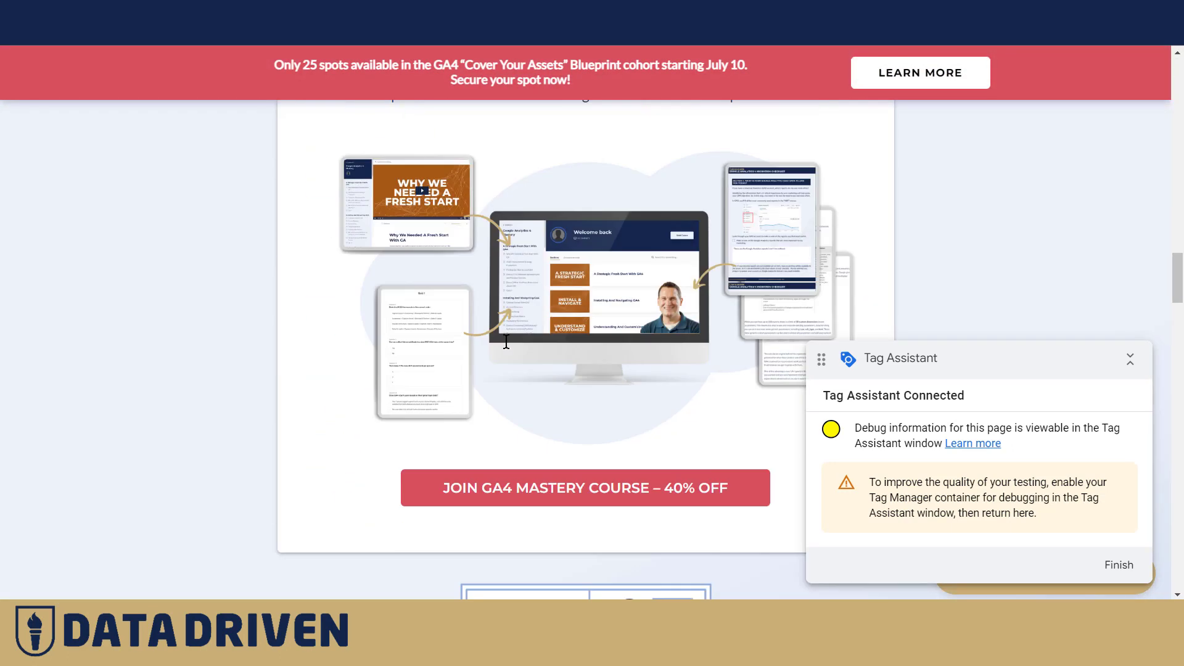
scroll(506, 342, down, 4)
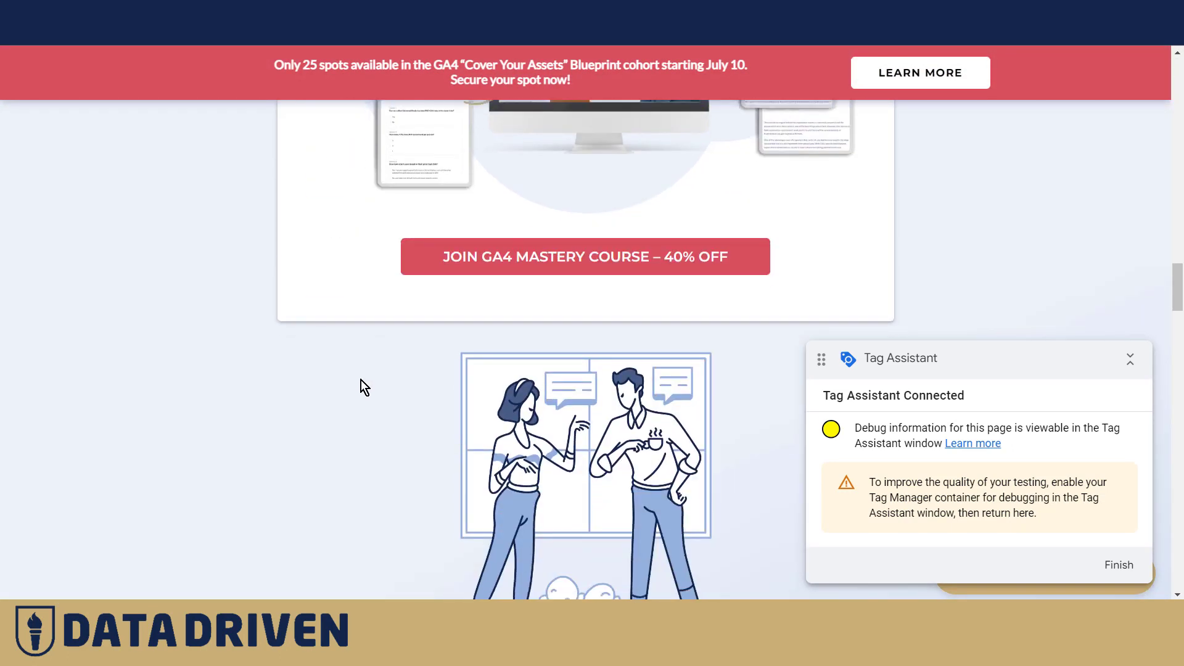
click(549, 263)
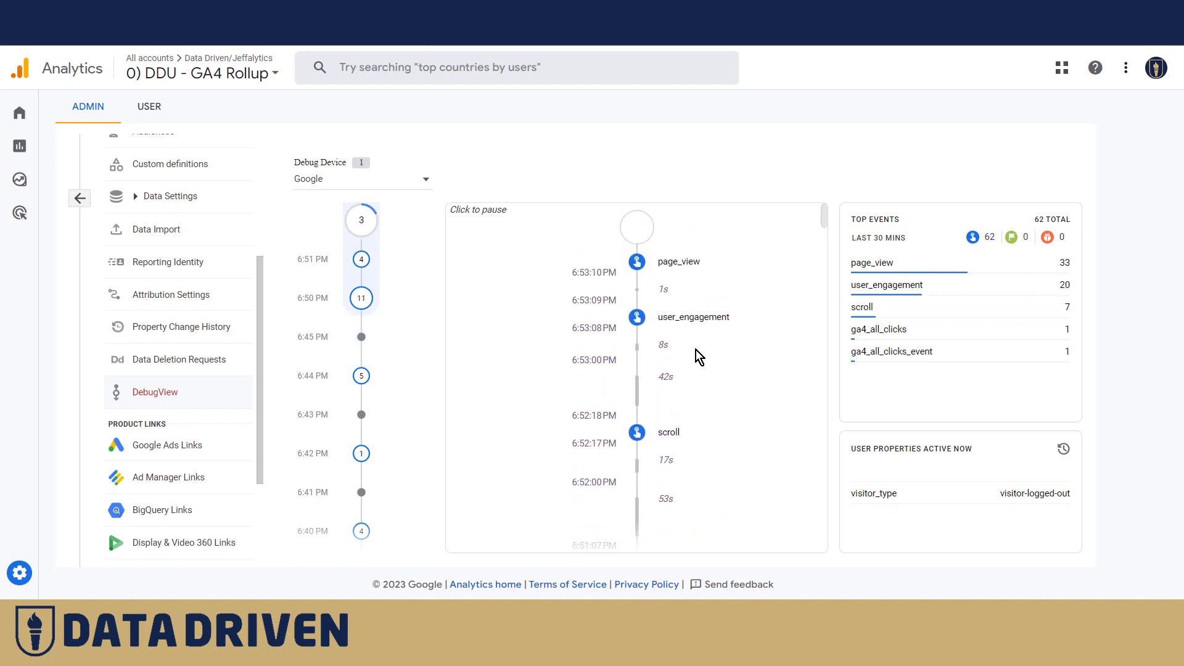
Step: In Analytics DebugView, examine the page_location parameter of the latest page_view event
click(674, 293)
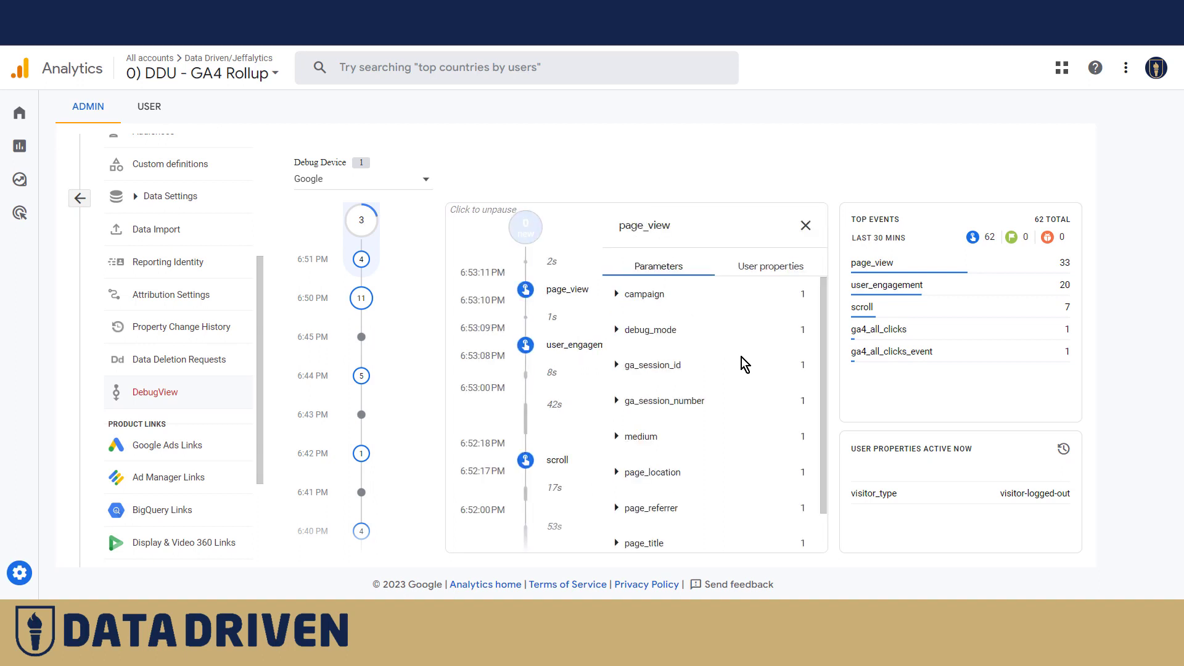
click(616, 473)
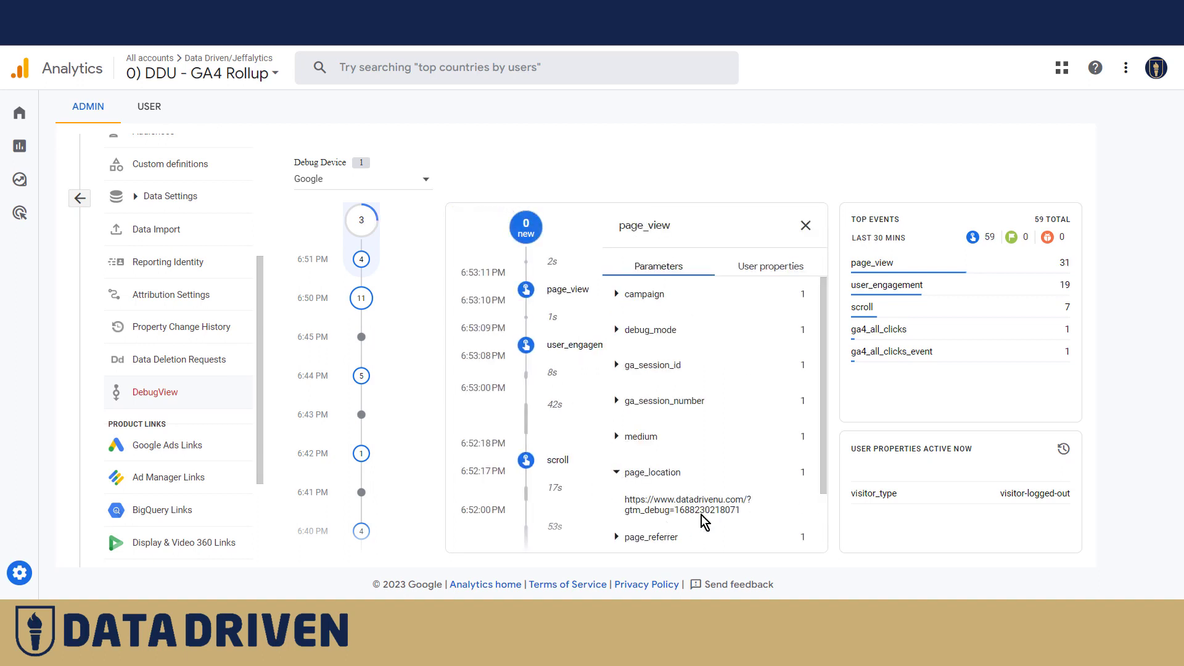
Step: Resume the DebugView stream, pause it at the new events and examine the click_text parameter of the latest ga4_all_clicks_event
click(532, 237)
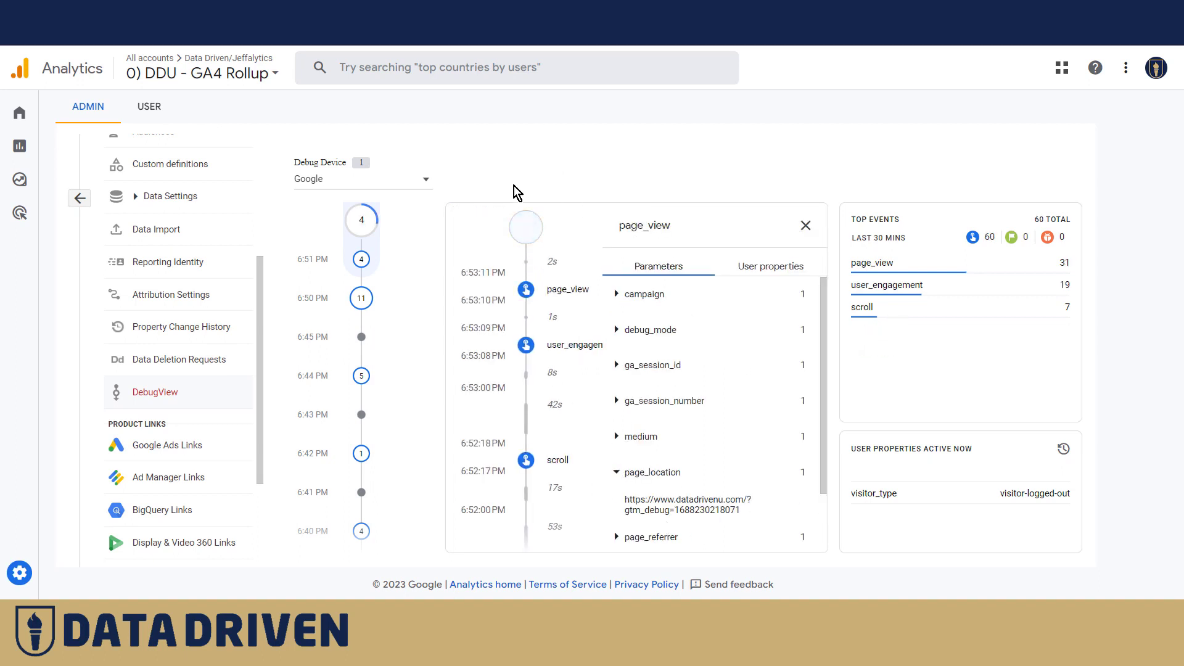
click(679, 290)
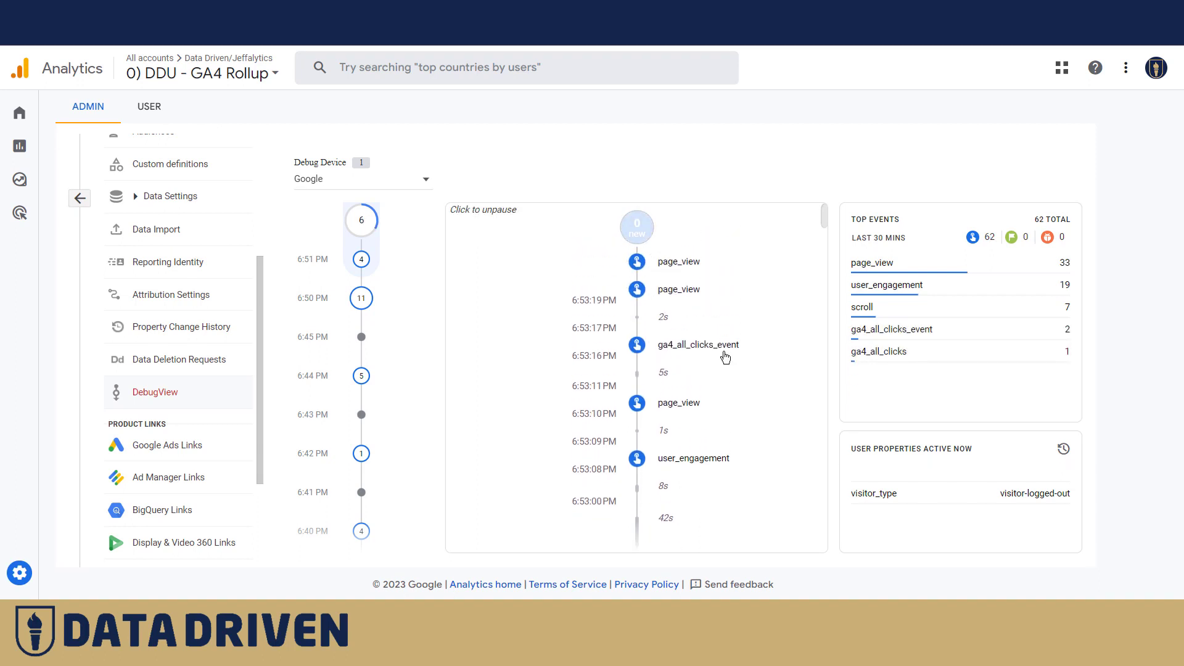
click(693, 349)
scroll(694, 456, down, 3)
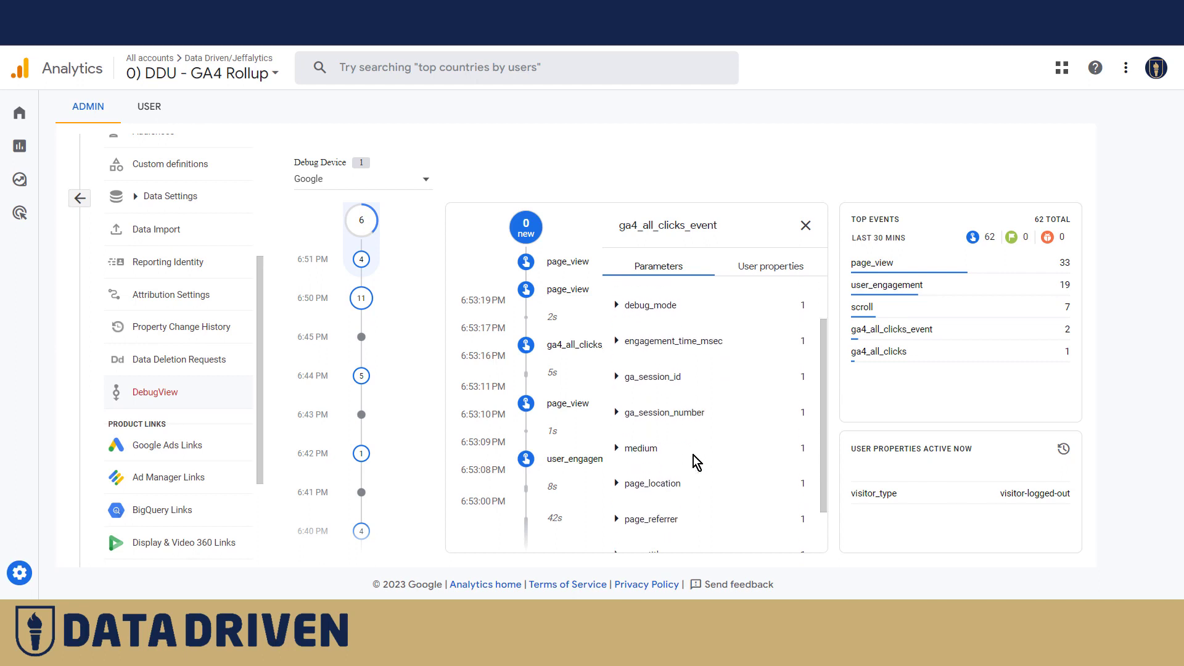
scroll(677, 476, up, 3)
click(616, 329)
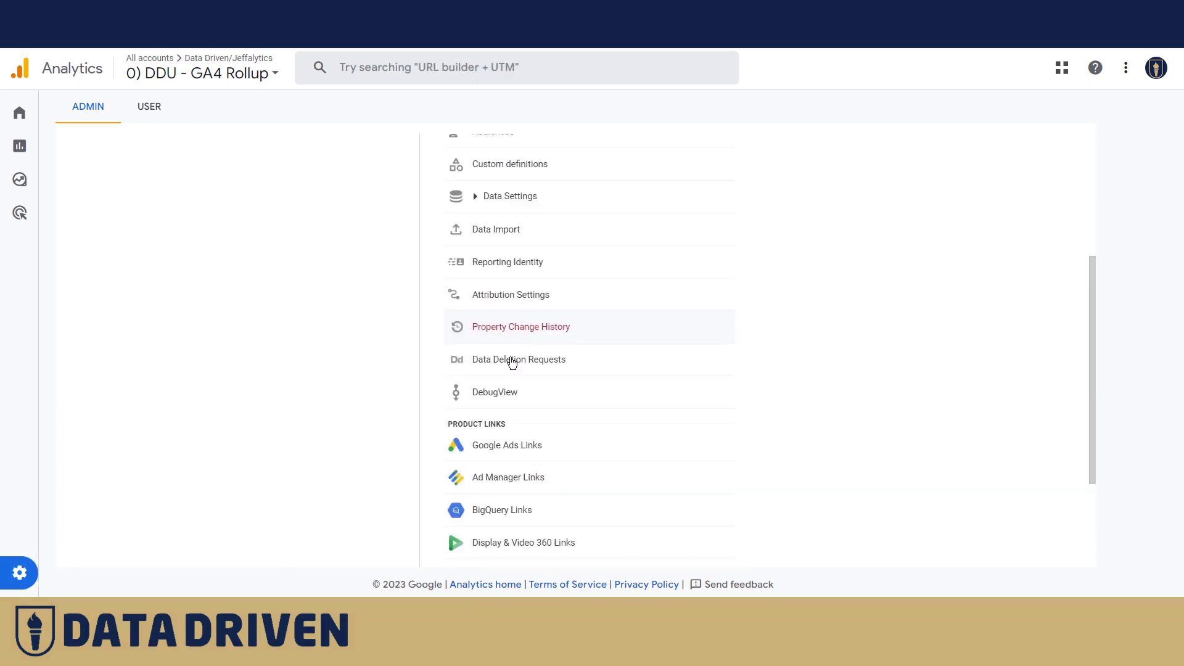
Step: In the property's custom definitions, start a new custom dimension and set its event parameter to click_text
scroll(603, 354, up, 2)
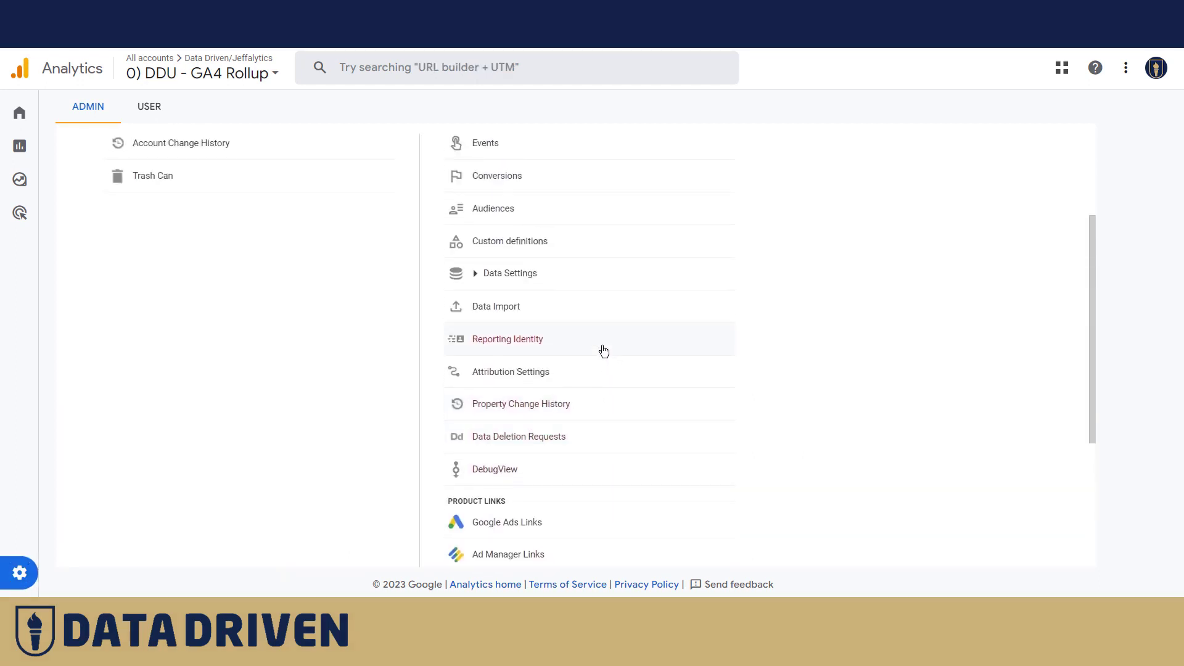
click(501, 244)
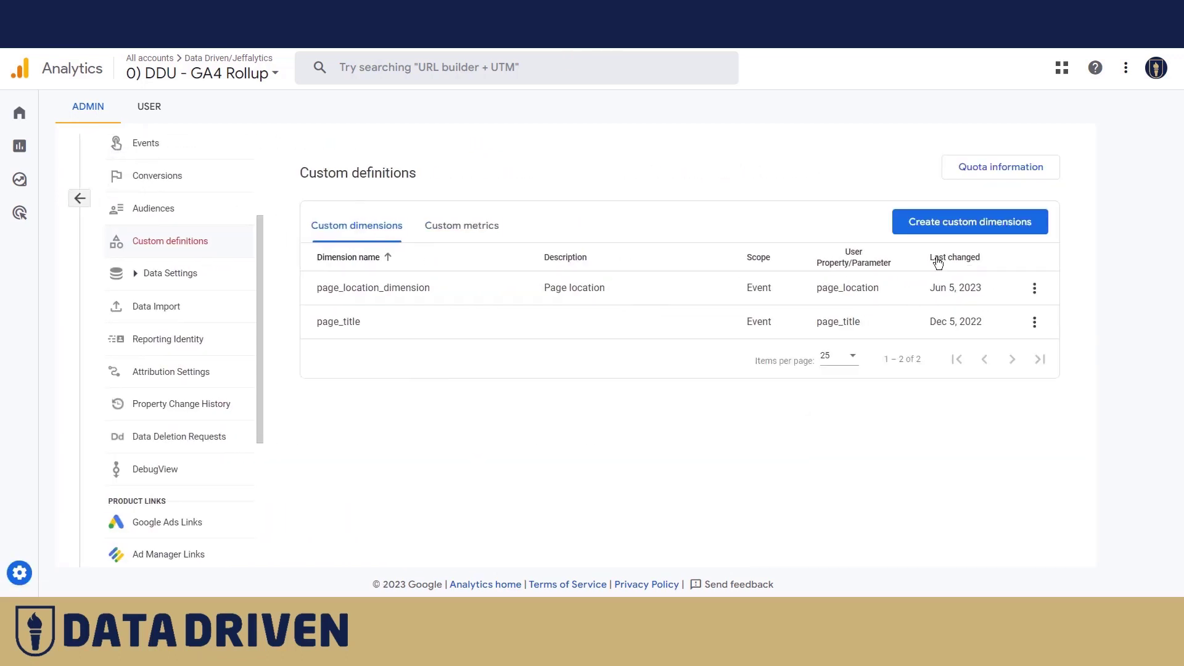
click(952, 228)
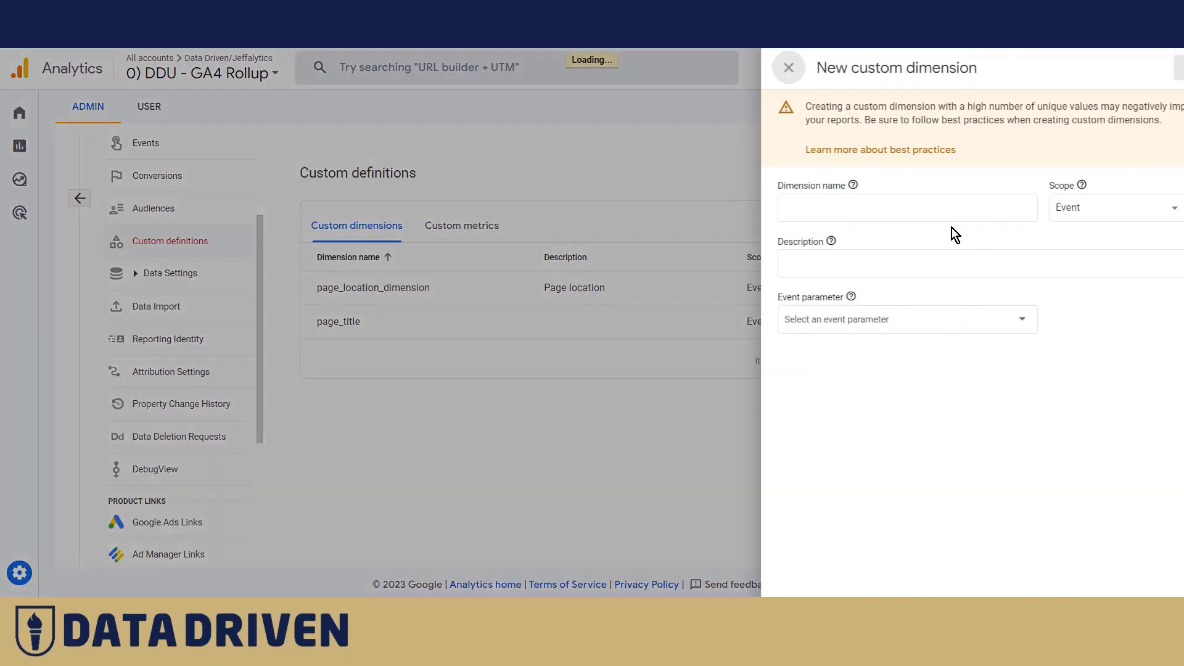
click(968, 325)
scroll(896, 395, down, 8)
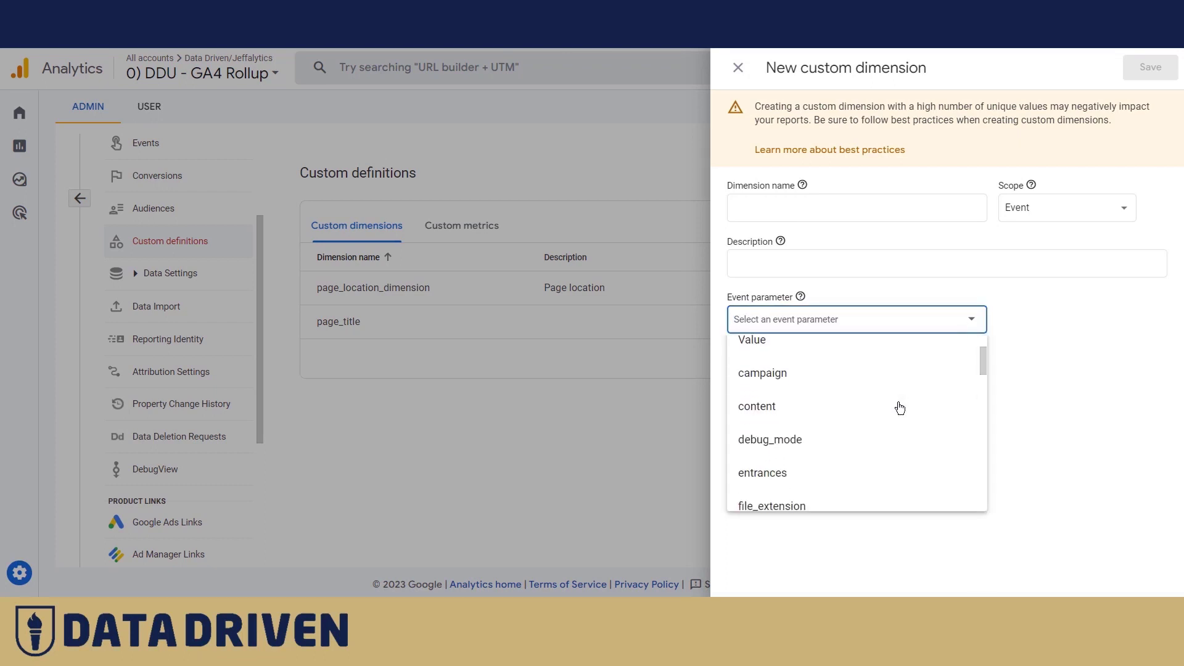
scroll(907, 453, down, 5)
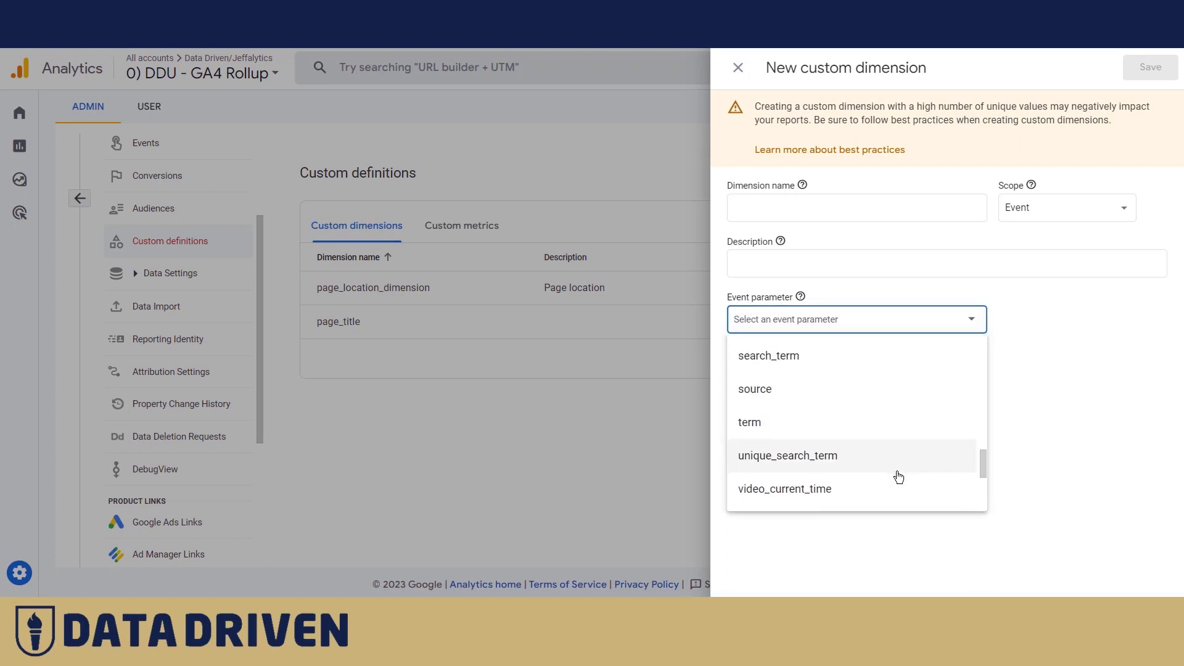
scroll(888, 491, up, 10)
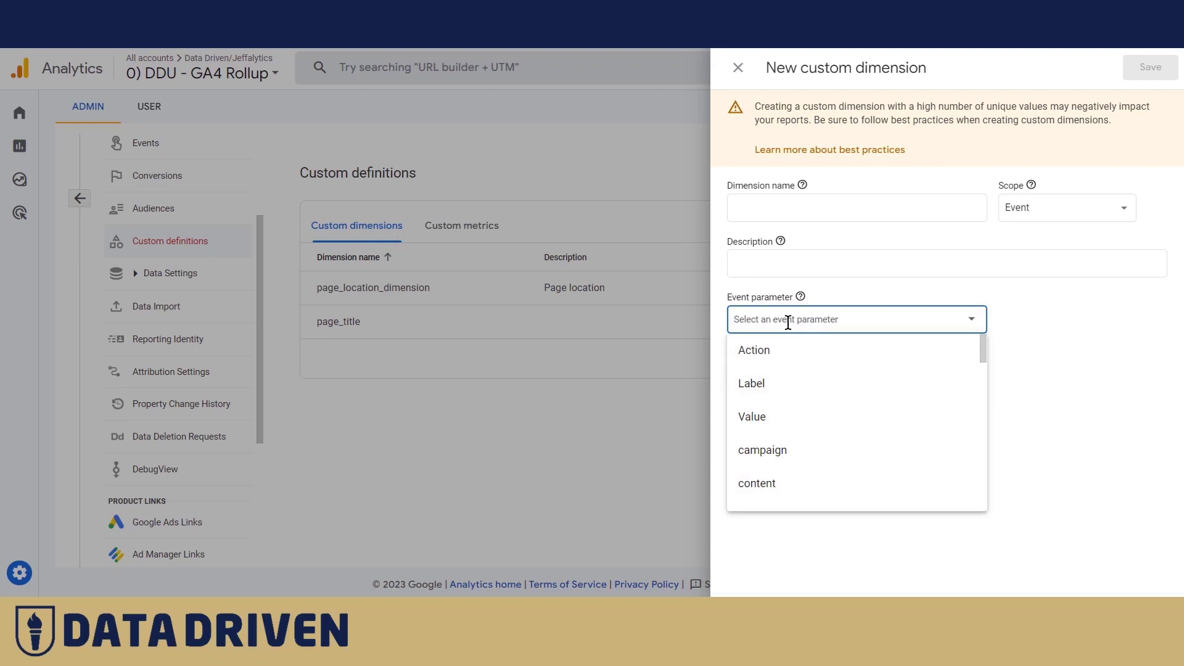
text(click_text)
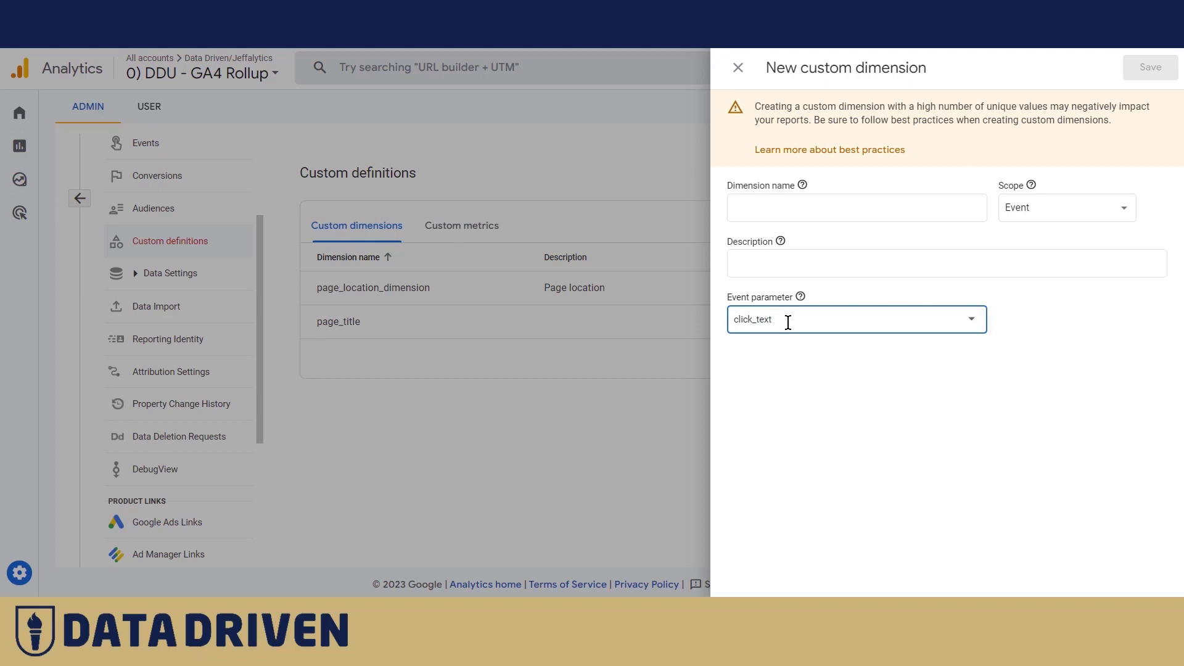
Step: Name the new custom dimension click_text, matching its event parameter, and save it without a description
drag(788, 323, 693, 313)
key(ctrl+c)
click(796, 208)
key(ctrl+v)
click(783, 264)
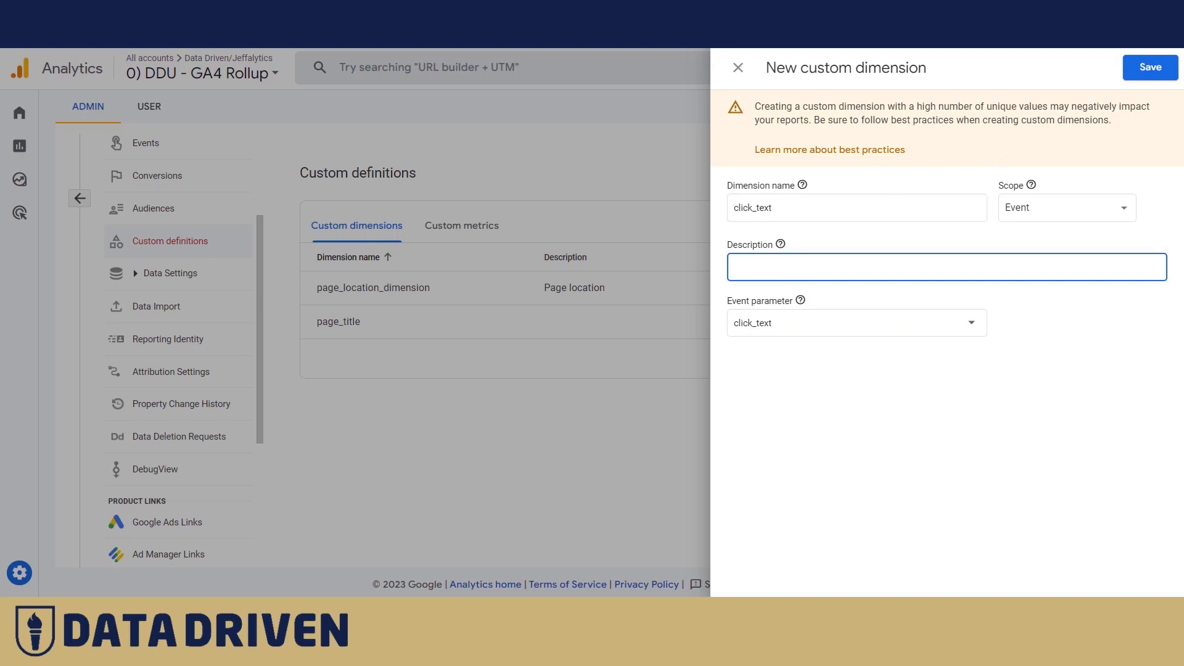
click(1149, 68)
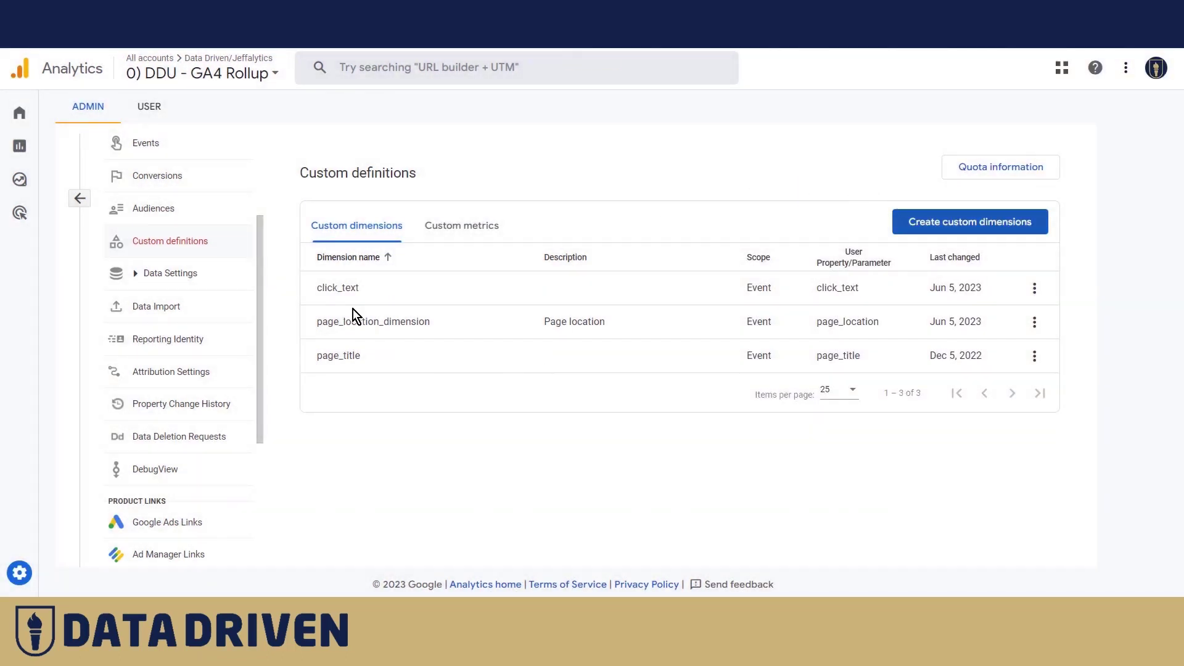